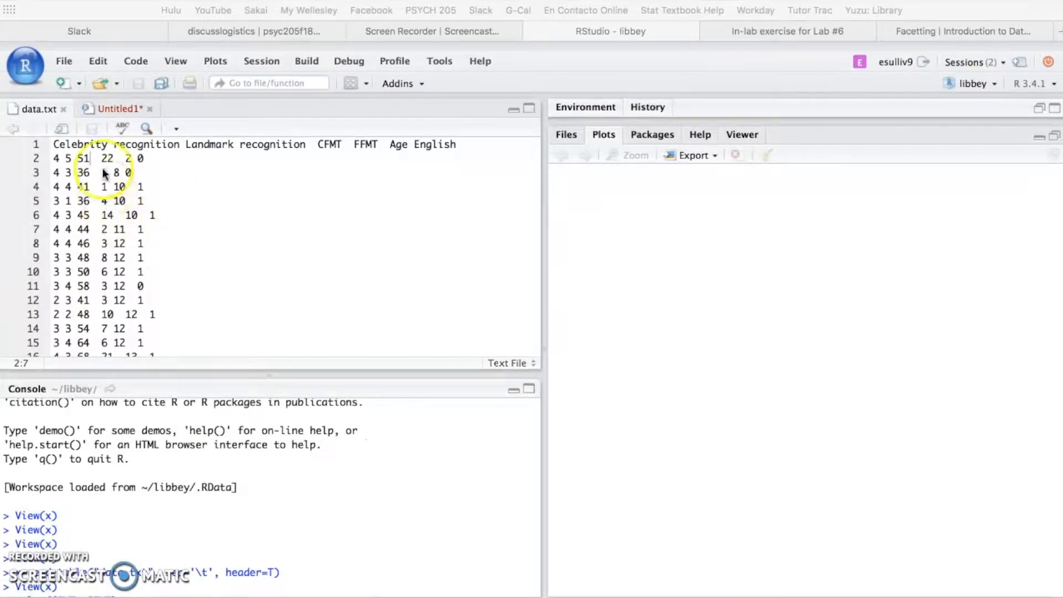
In the untitled script, write x=read.table("data.txt", sep='\t', header=T) to load the tab-separated data
left_click(117, 108)
type("x=read.tab;e")
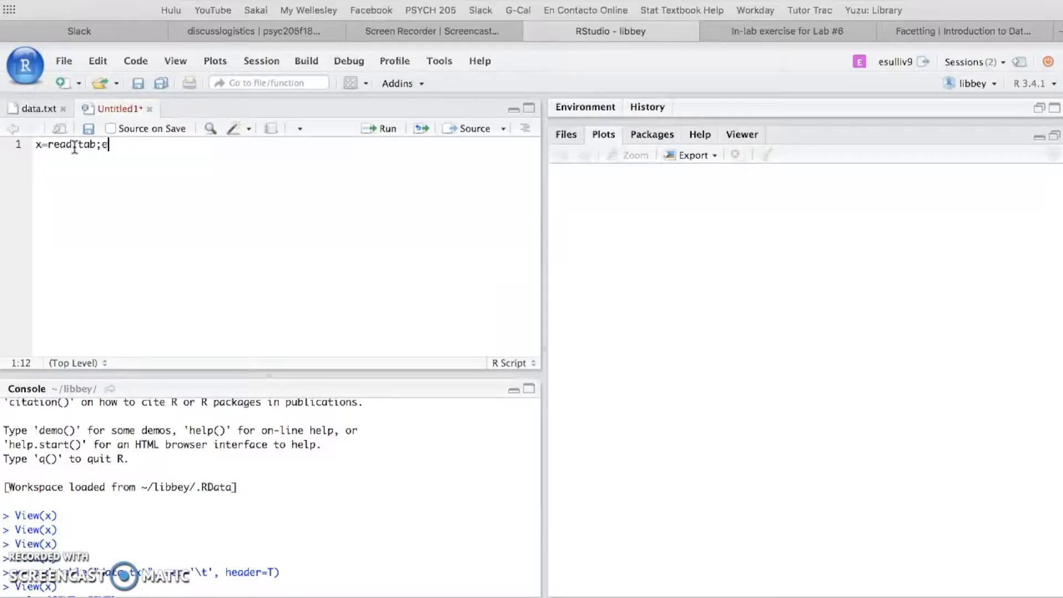
key("BackSpace")
type("le(\"data.txt\"")
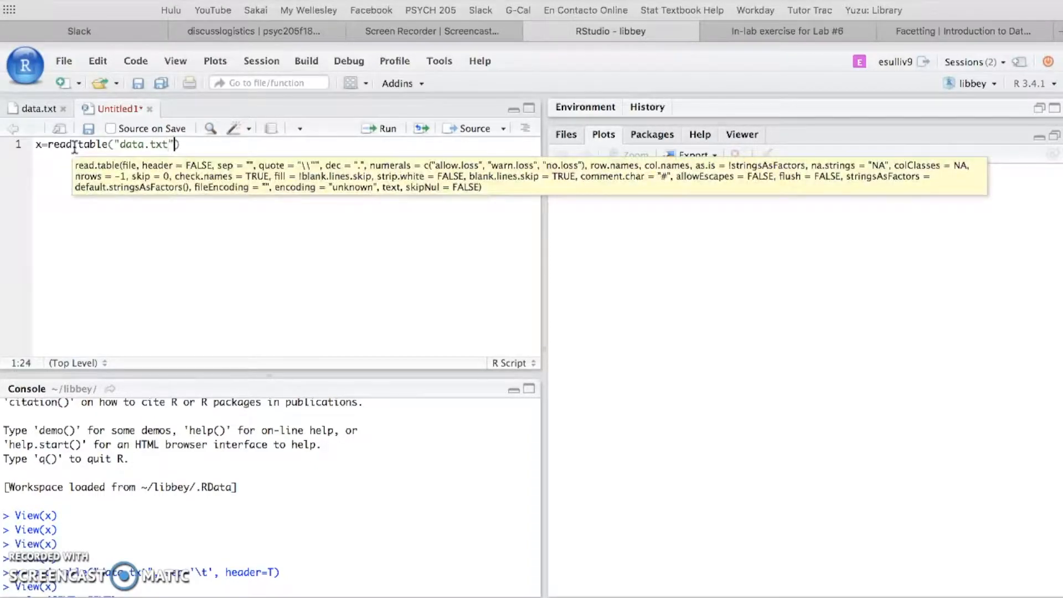
type(", sep='\t")
type(",")
key("BackSpace")
type("', header=T")
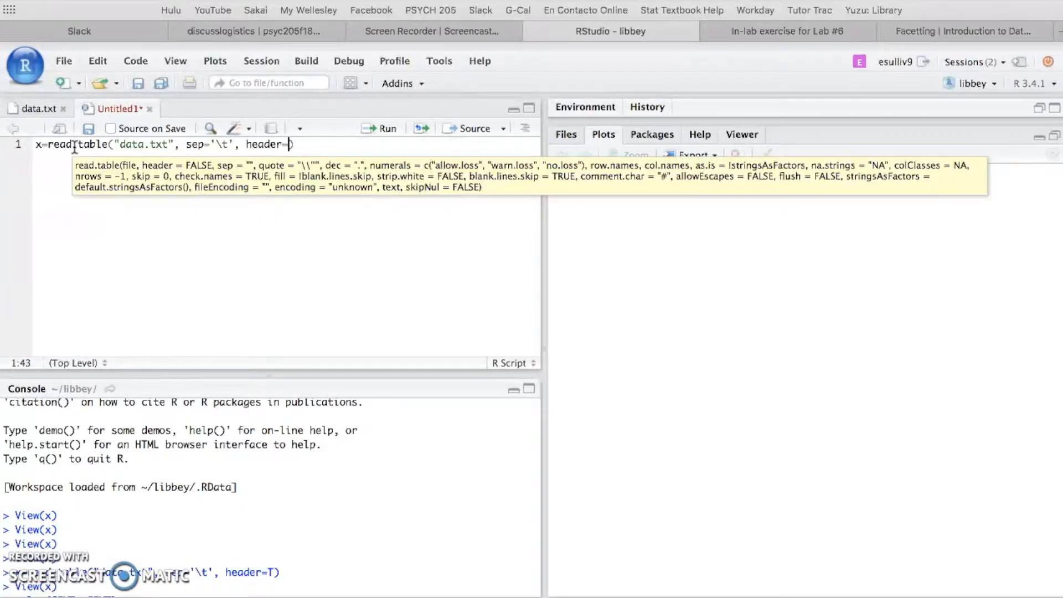
Add View(x) on the second line of the script, run it and look through the data table
left_click(315, 145)
key("Return")
type("View")
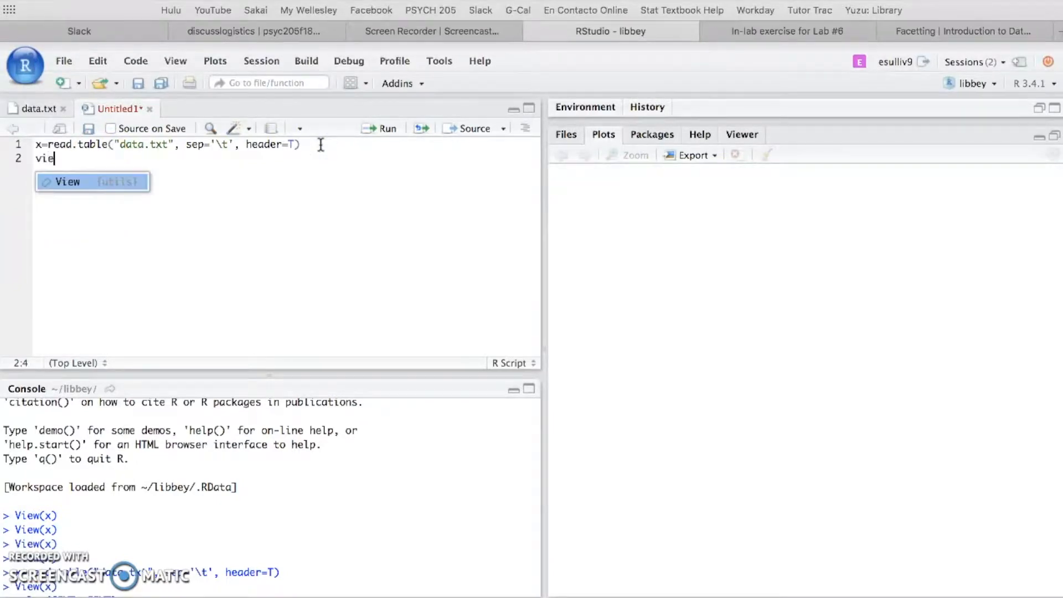
type("(x")
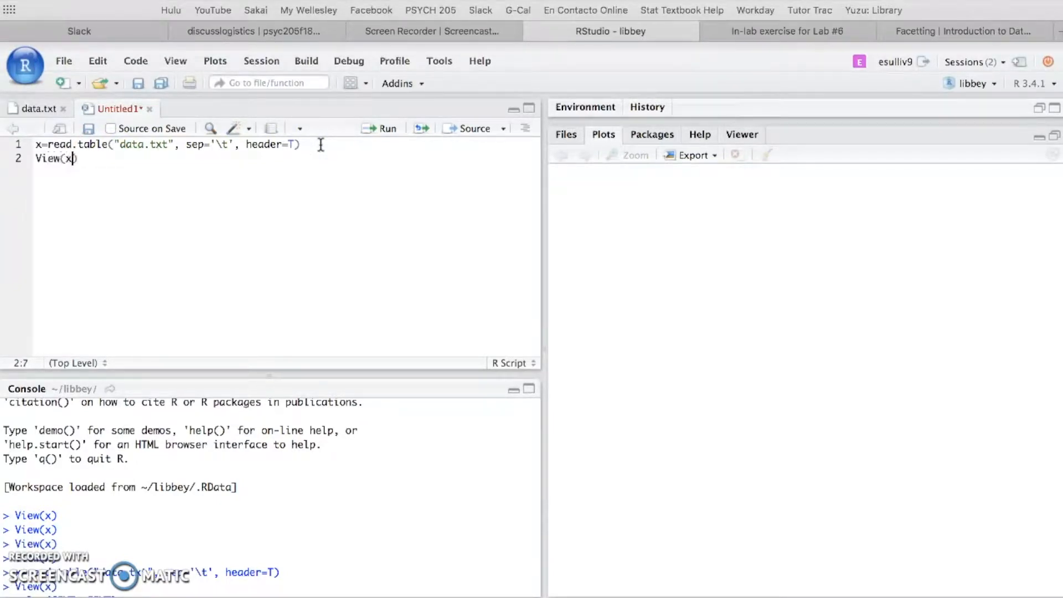
left_click(380, 130)
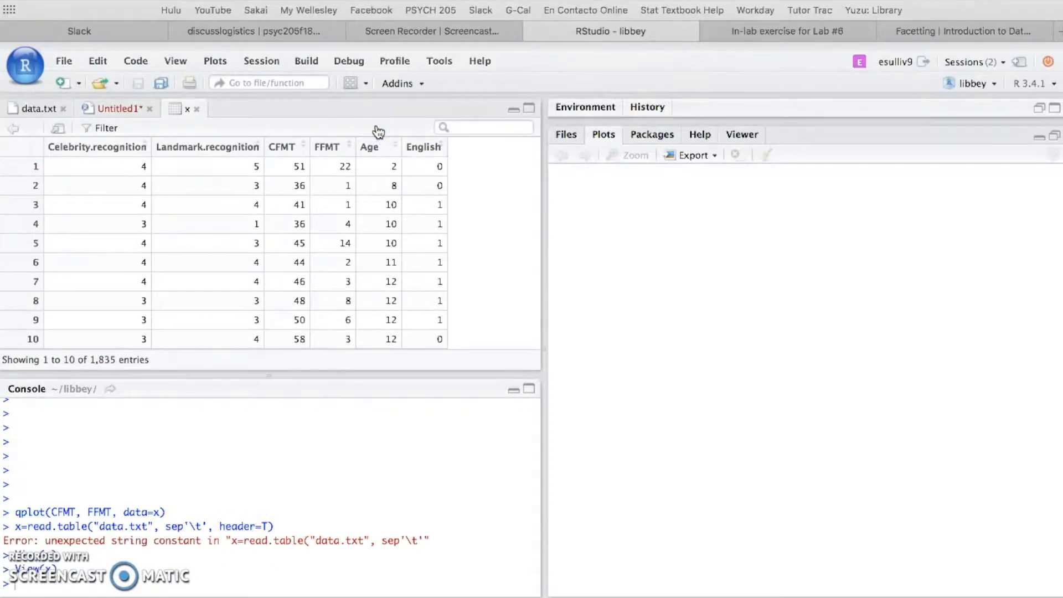
scroll(239, 285, "down", 3)
scroll(240, 285, "up", 3)
Add qplot(CFMT, FFMT, data=x) on the third line of the script and run it to draw the scatterplot
left_click(65, 174)
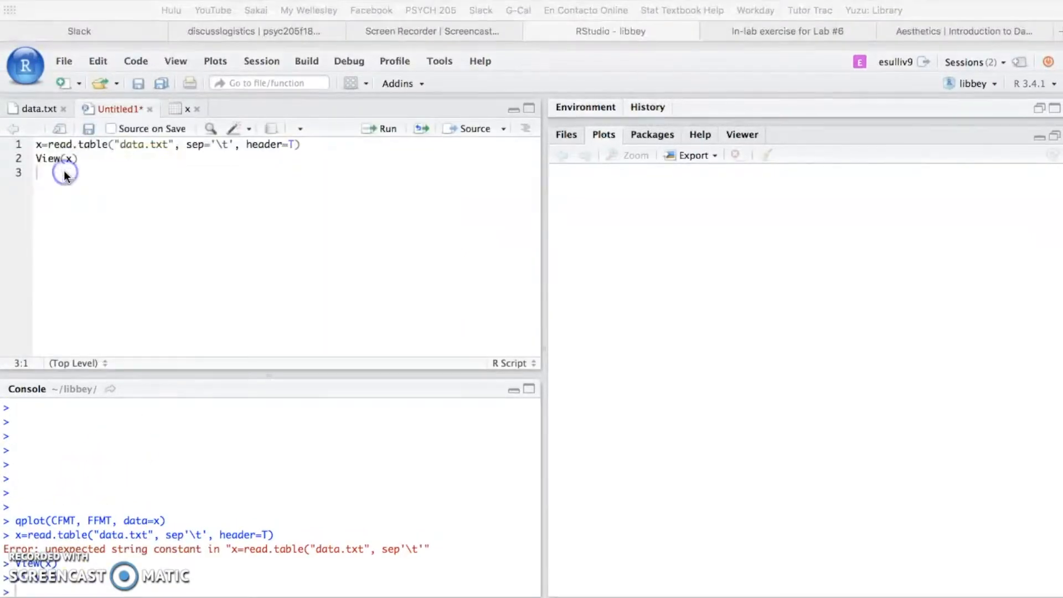
type("qplot(")
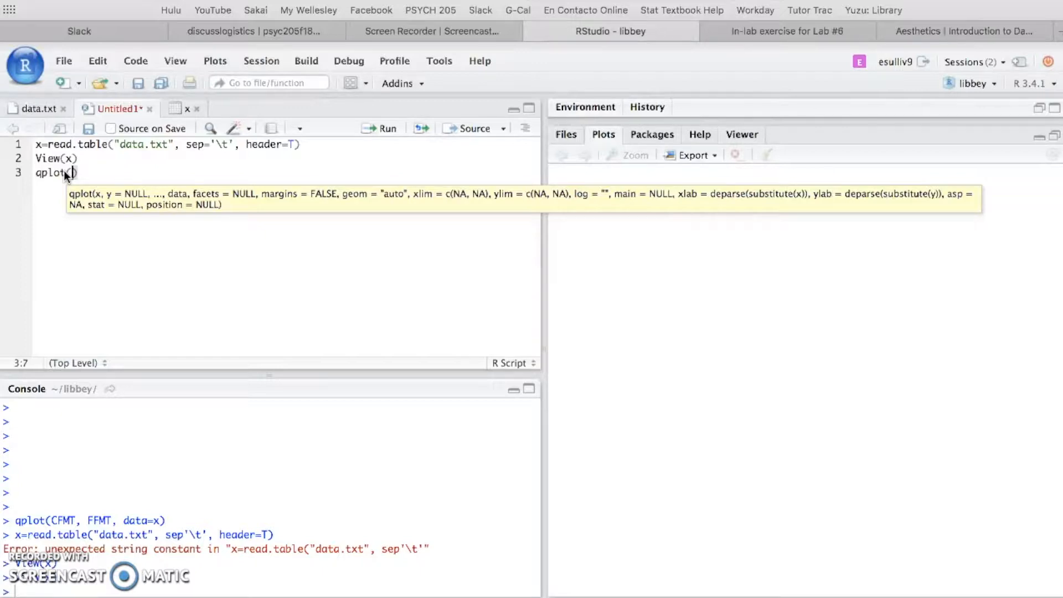
type("CFMT, FFMT, data")
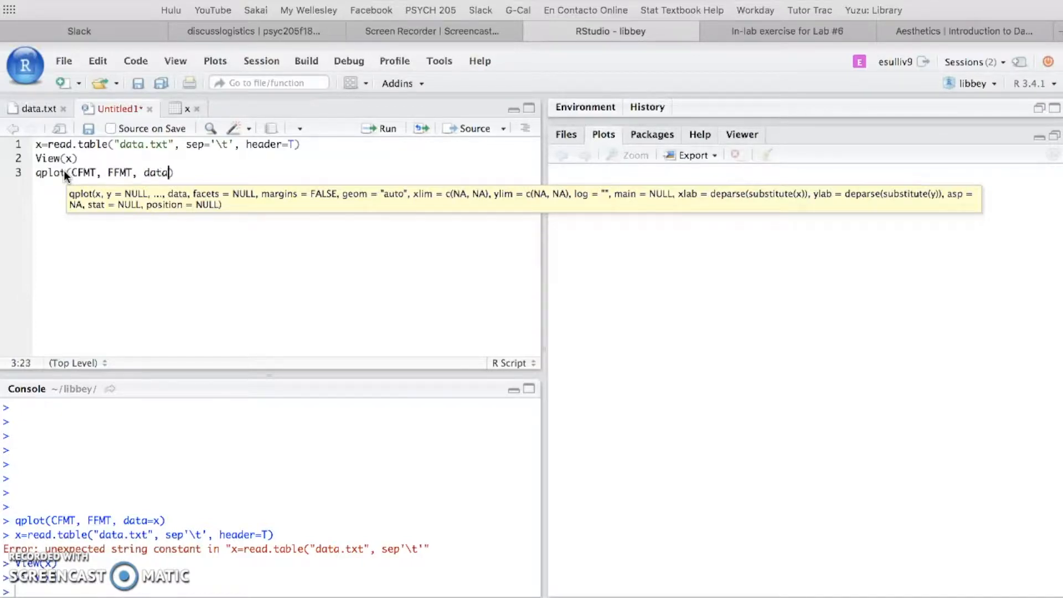
type("=x")
key("Return")
key("BackSpace")
key("BackSpace")
key("BackSpace")
key("BackSpace")
key("BackSpace")
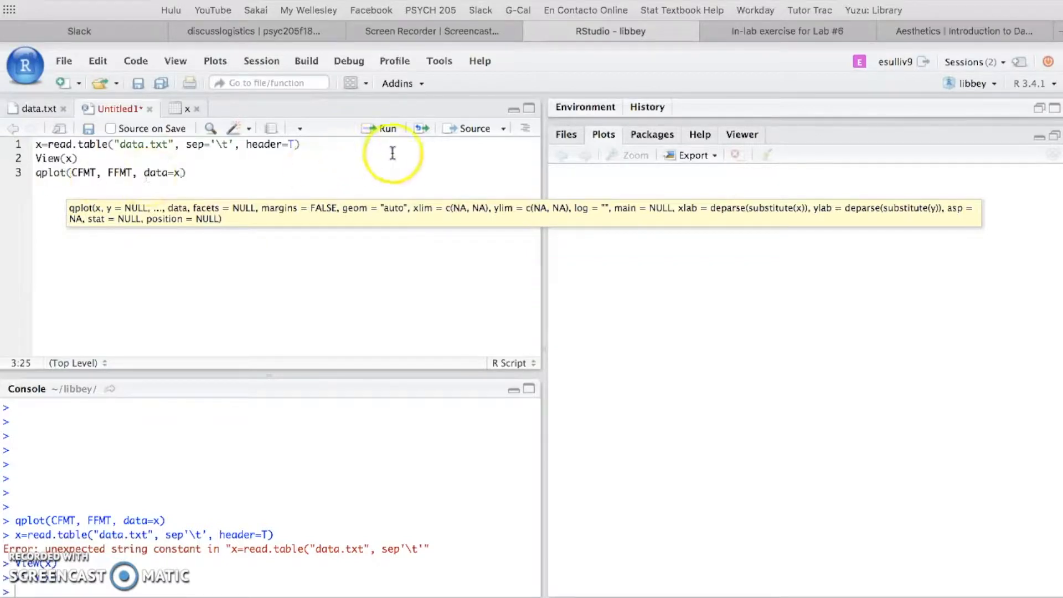
left_click(370, 128)
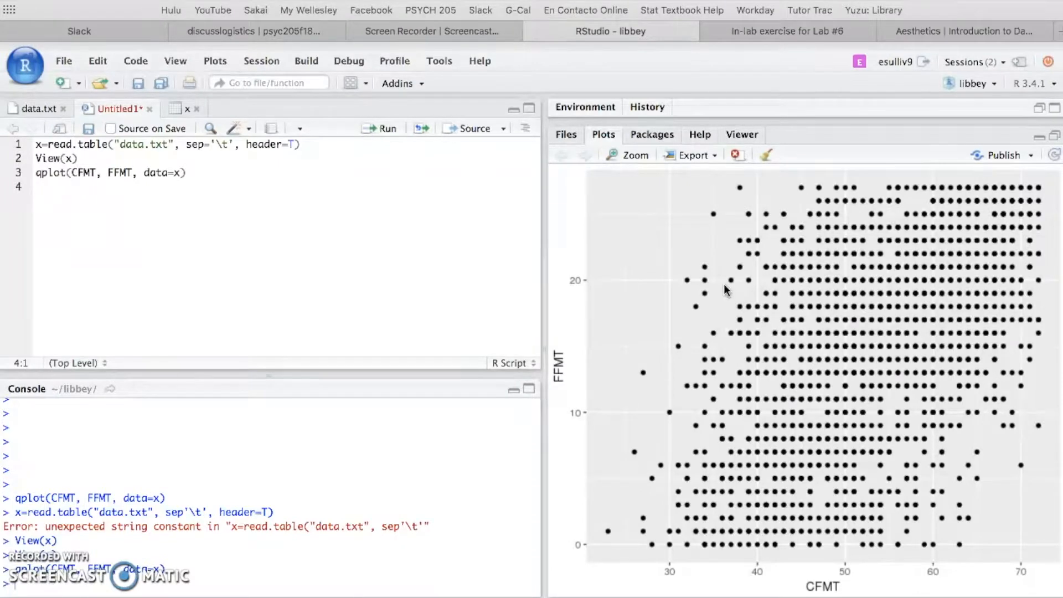
Review the columns of data table x and return to the script
left_click(185, 108)
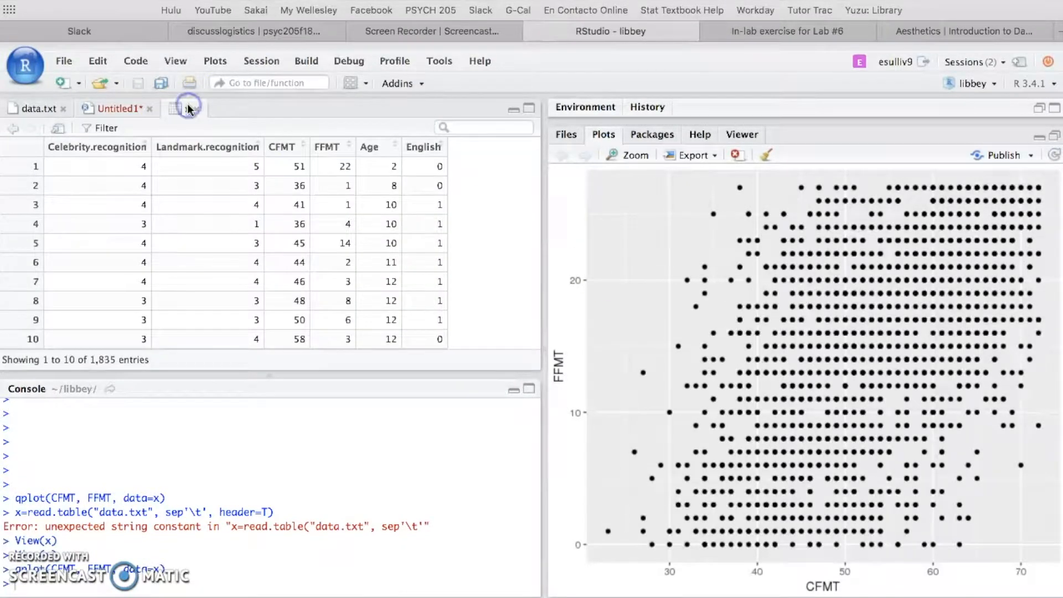
left_click(125, 114)
left_click(86, 416)
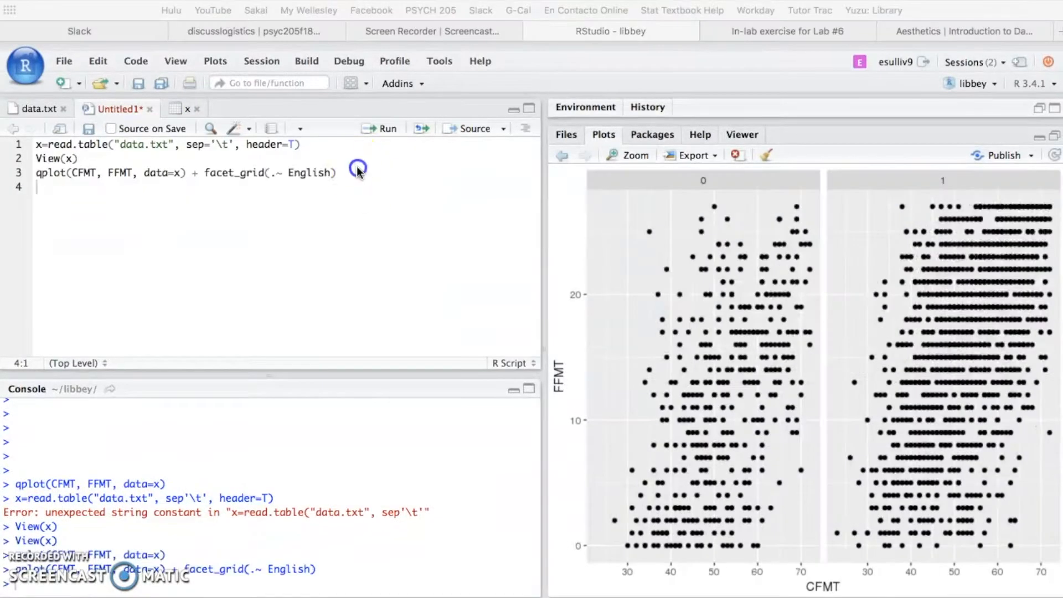
left_click(93, 517)
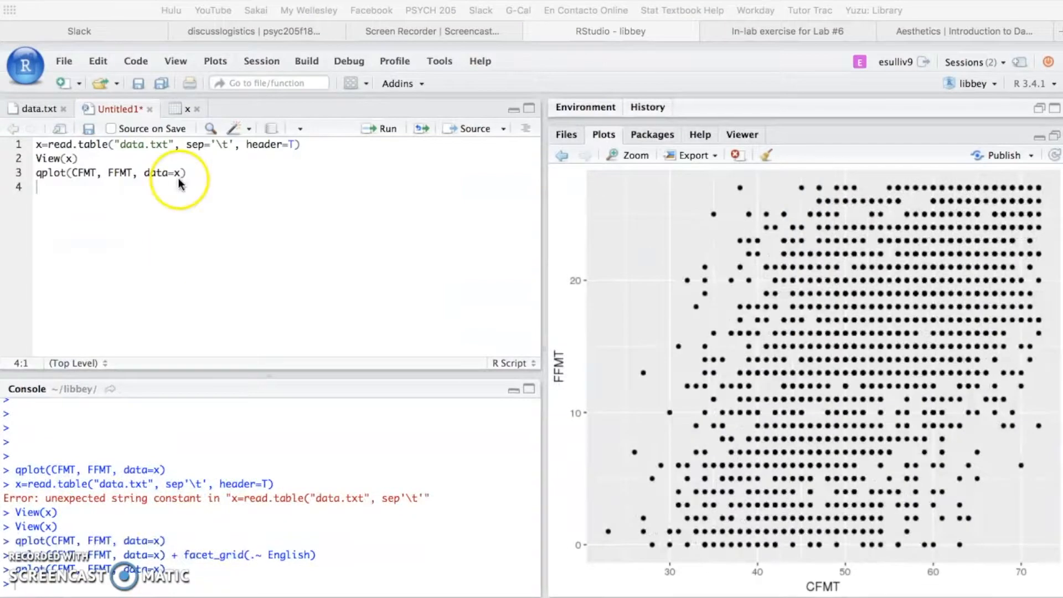
Append + facet_grid (.~ ) to the qplot line, leaving the facet variable after the tilde empty
left_click(202, 172)
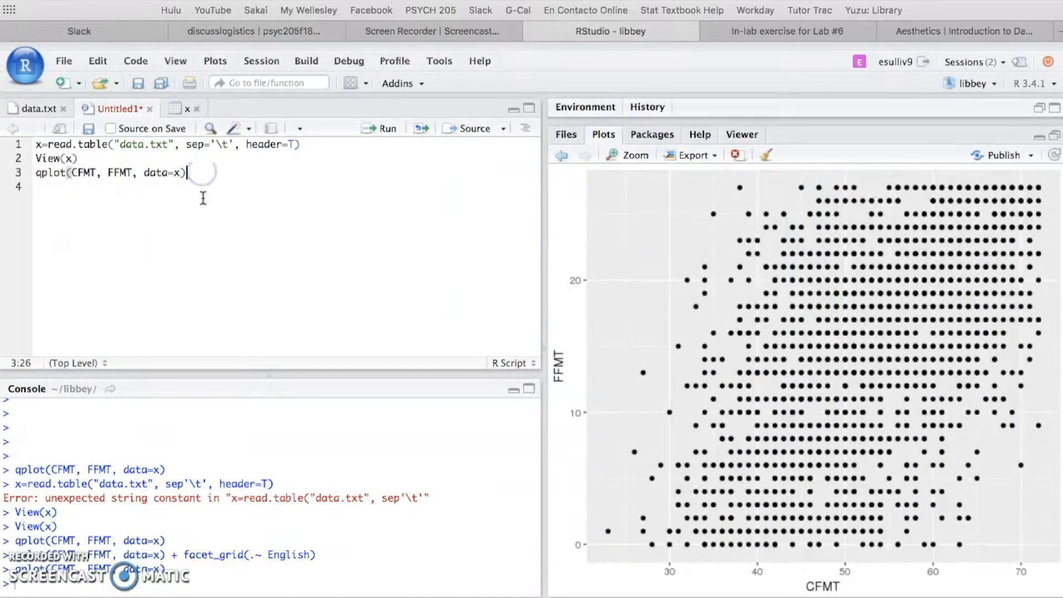
type("+")
type("fac")
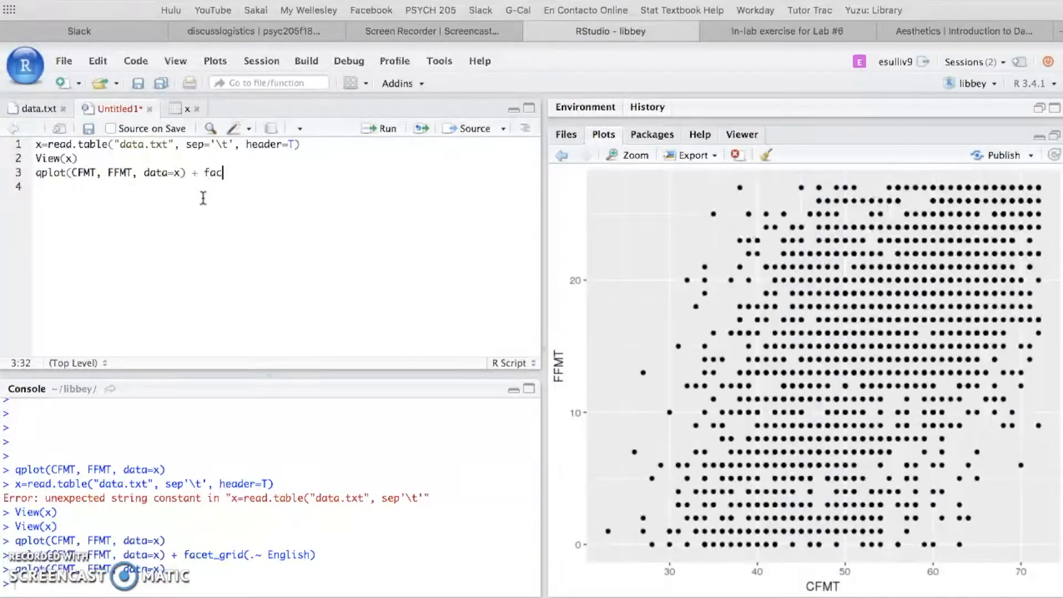
type("et+")
type("grid")
key("BackSpace")
key("BackSpace")
key("BackSpace")
key("BackSpace")
type("grid (.~")
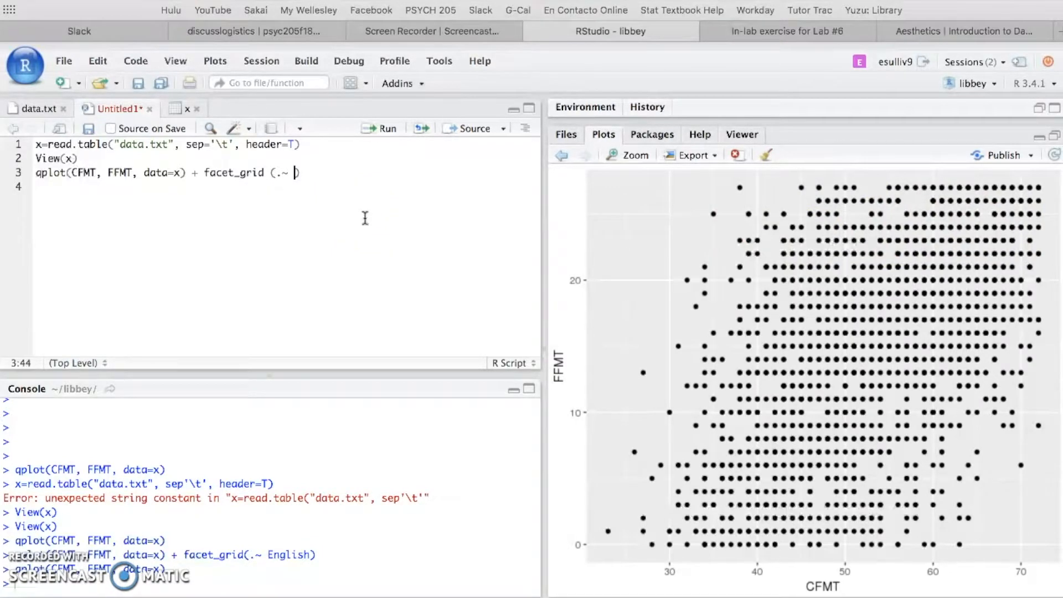
Enter English after the tilde in facet_grid as the horizontal facet variable
left_click(285, 173)
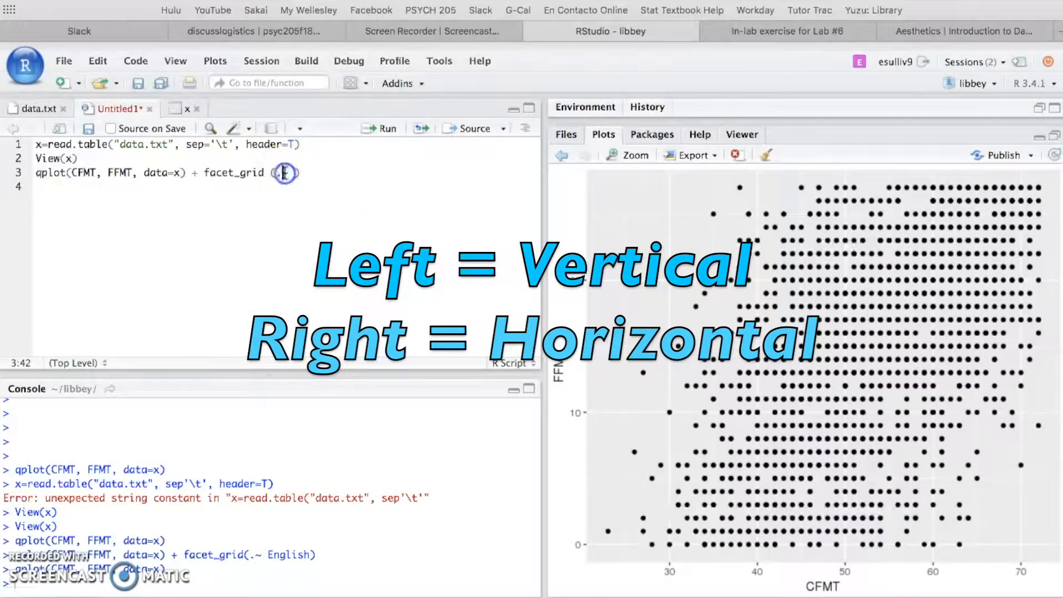
left_click(294, 173)
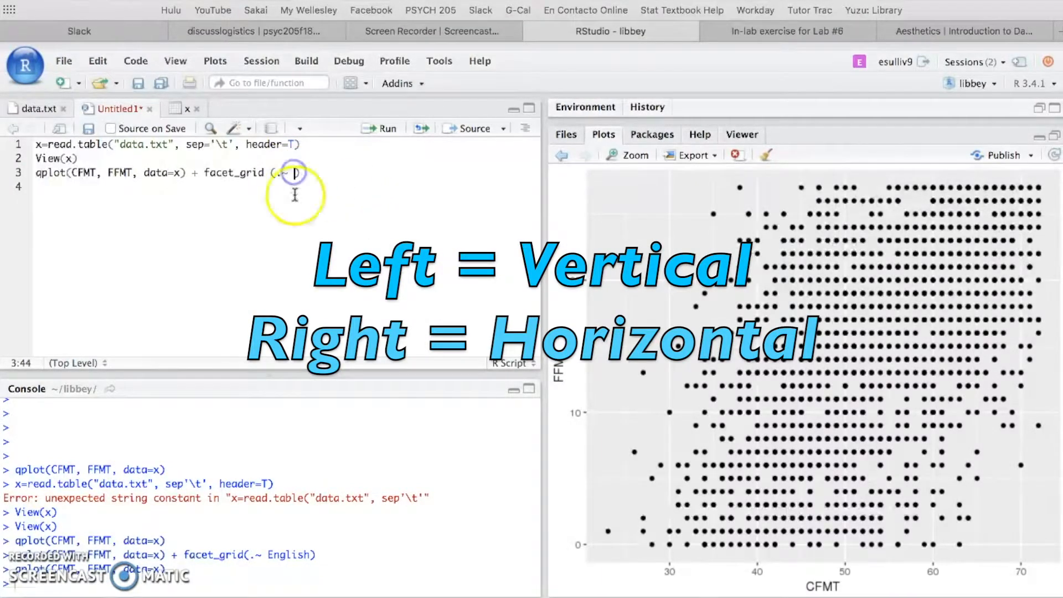
left_click(287, 173)
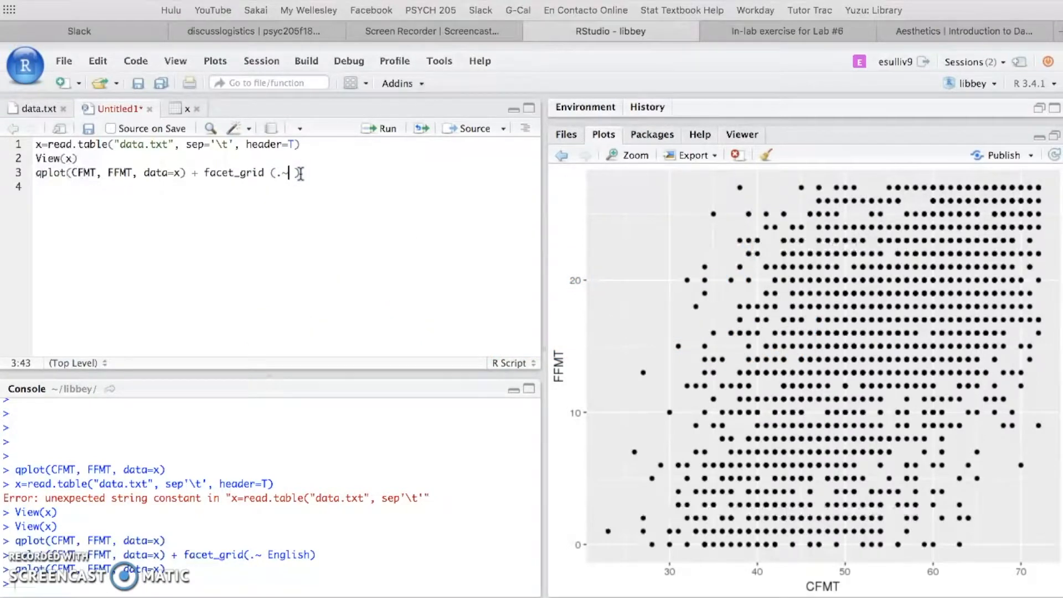
type("English")
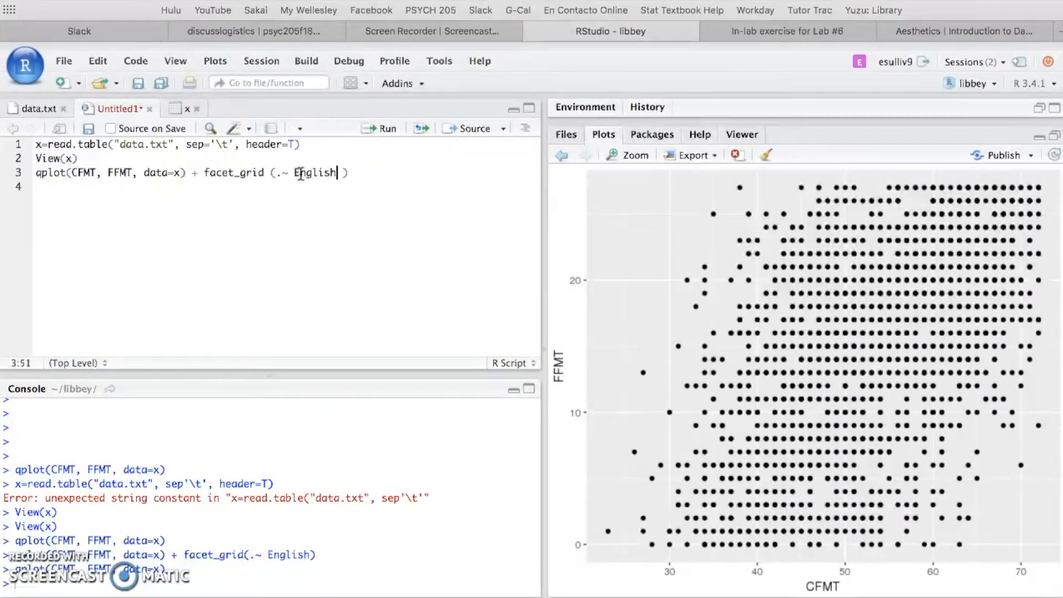
Check the English column in data table x and run the qplot line faceted by English
left_click(182, 110)
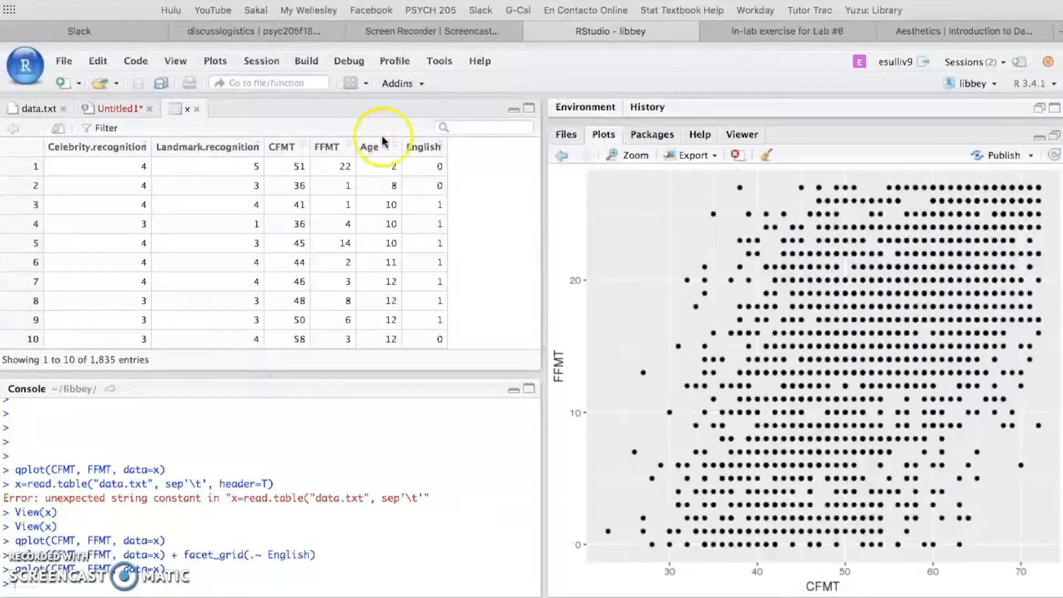
mouse_move(411, 157)
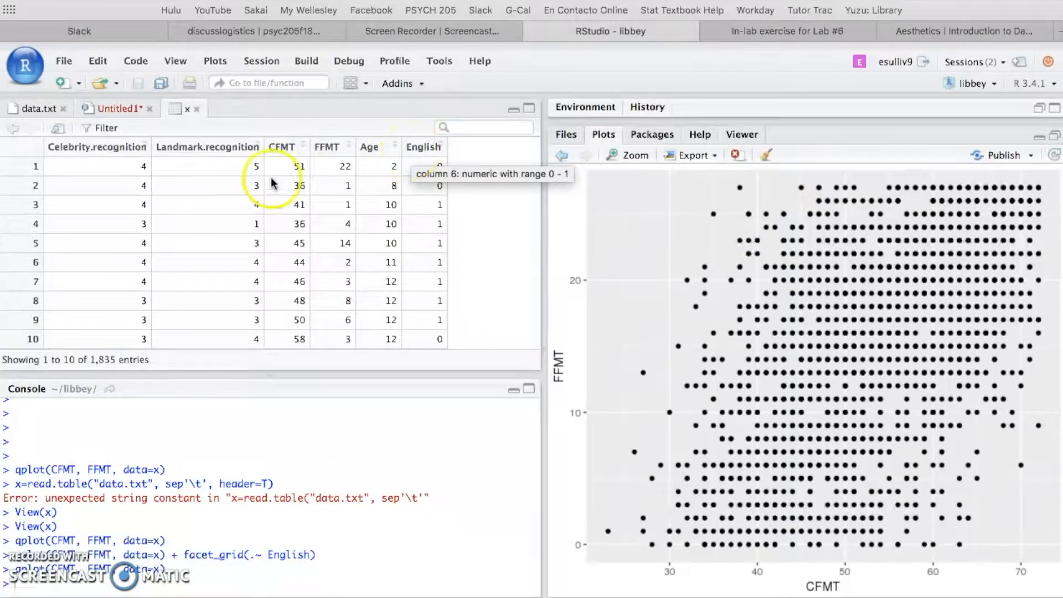
left_click(123, 108)
left_click(292, 173)
left_click(382, 167)
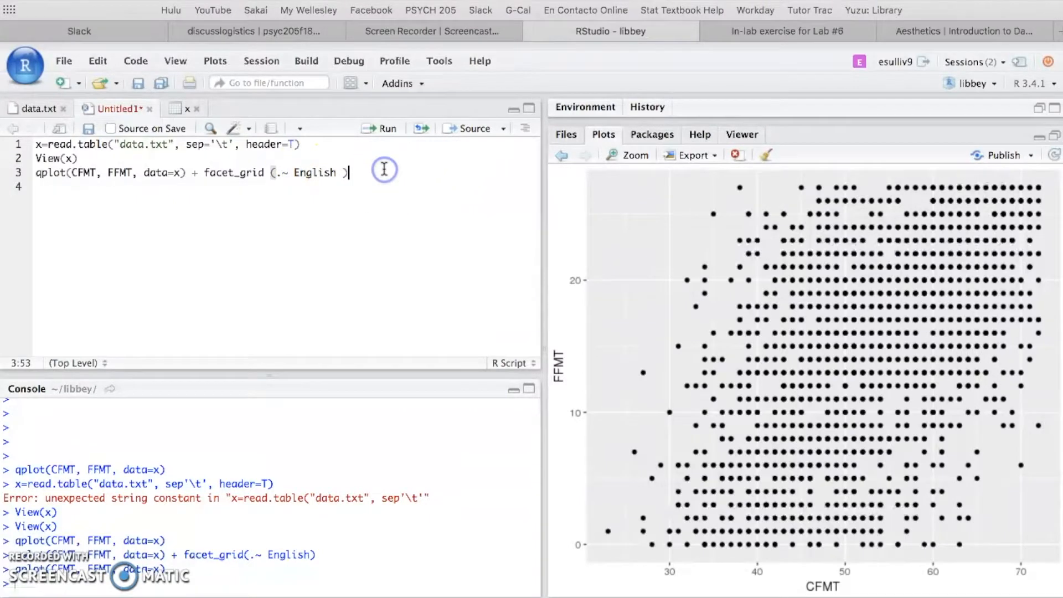
left_click(388, 130)
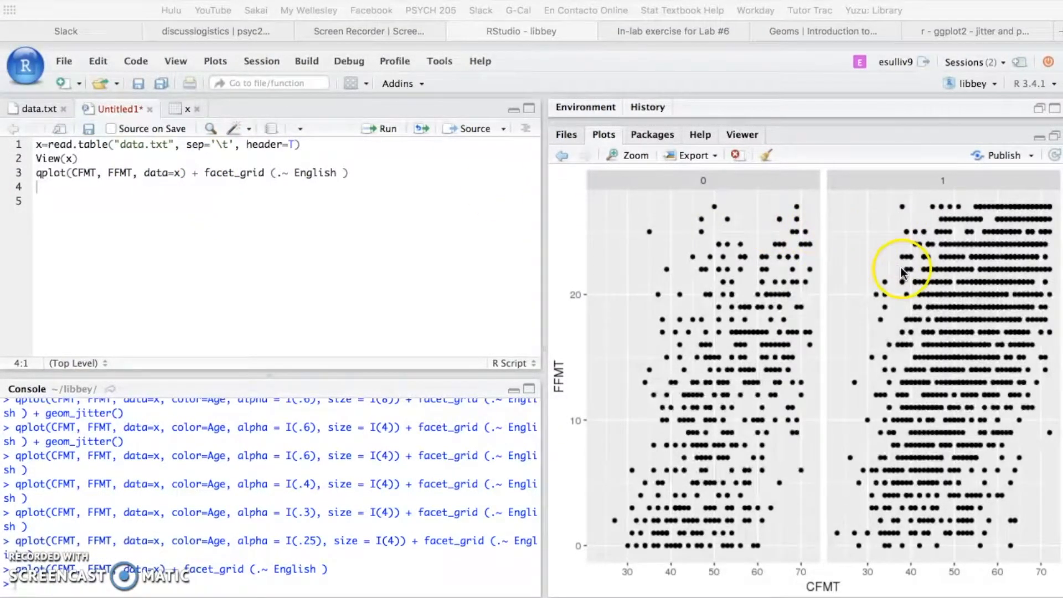
Add color=Age after data=x in the qplot call and rerun the line to color the points by age
left_click(177, 172)
left_click(179, 172)
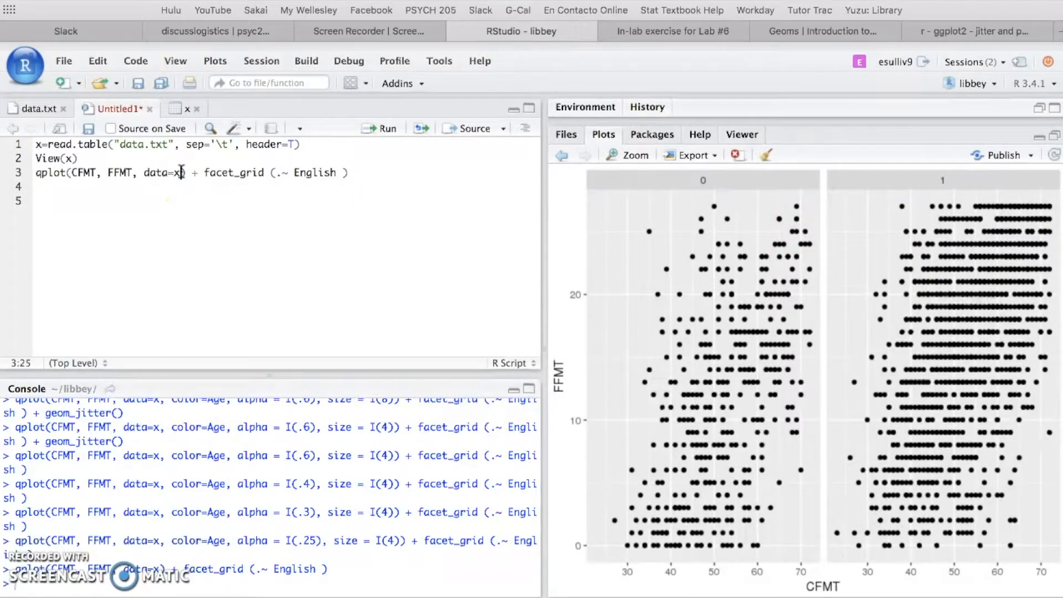
type(", ")
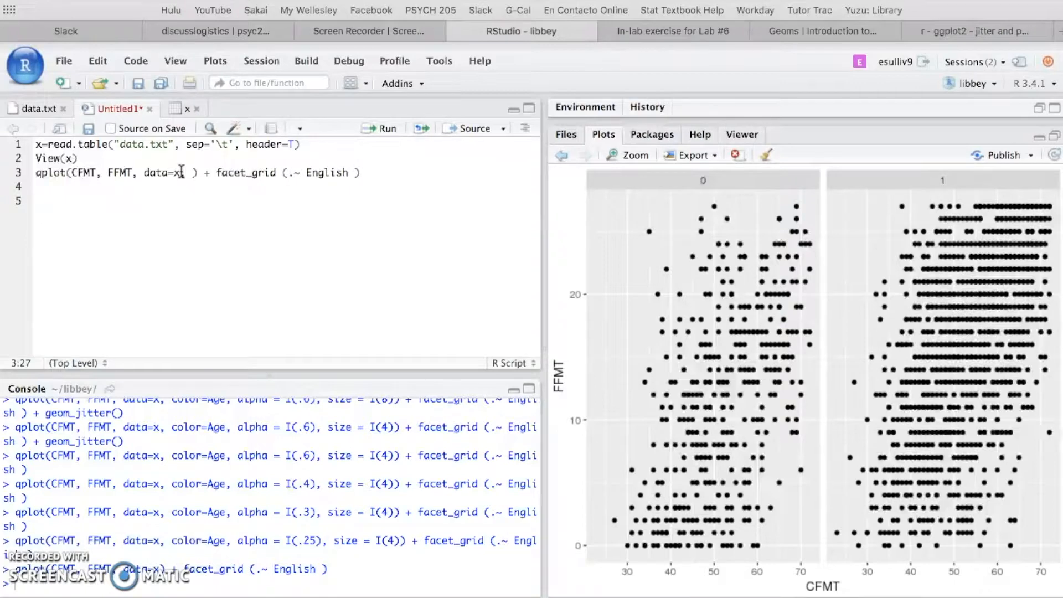
type("color")
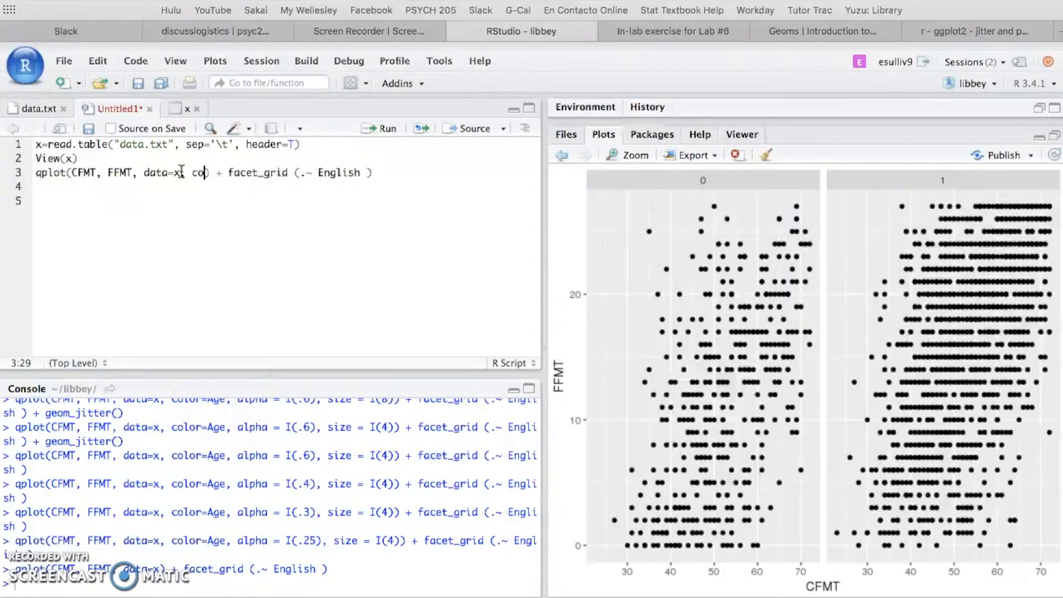
type("=Age")
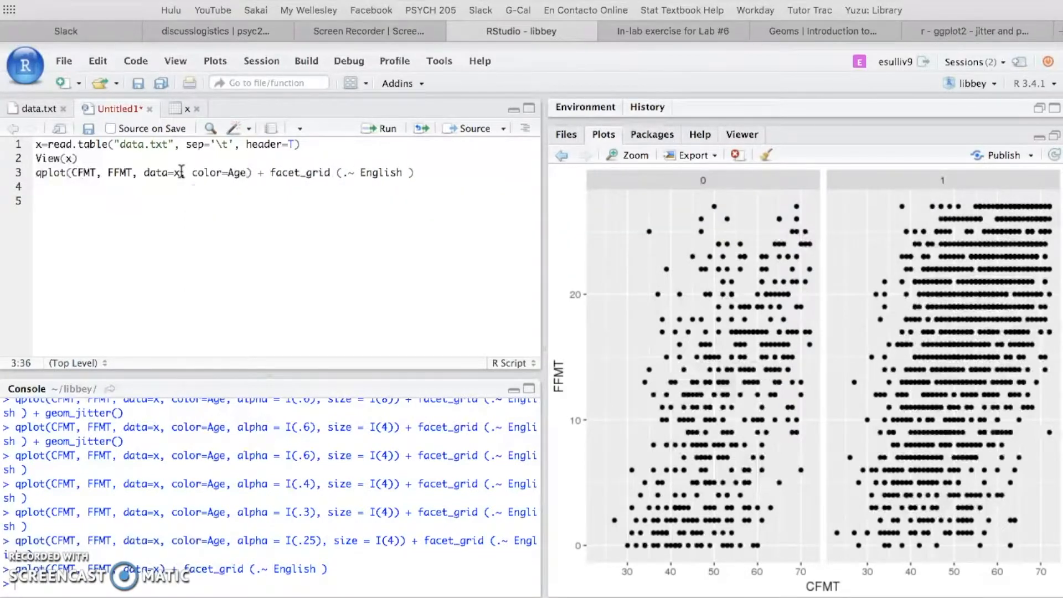
left_click(380, 129)
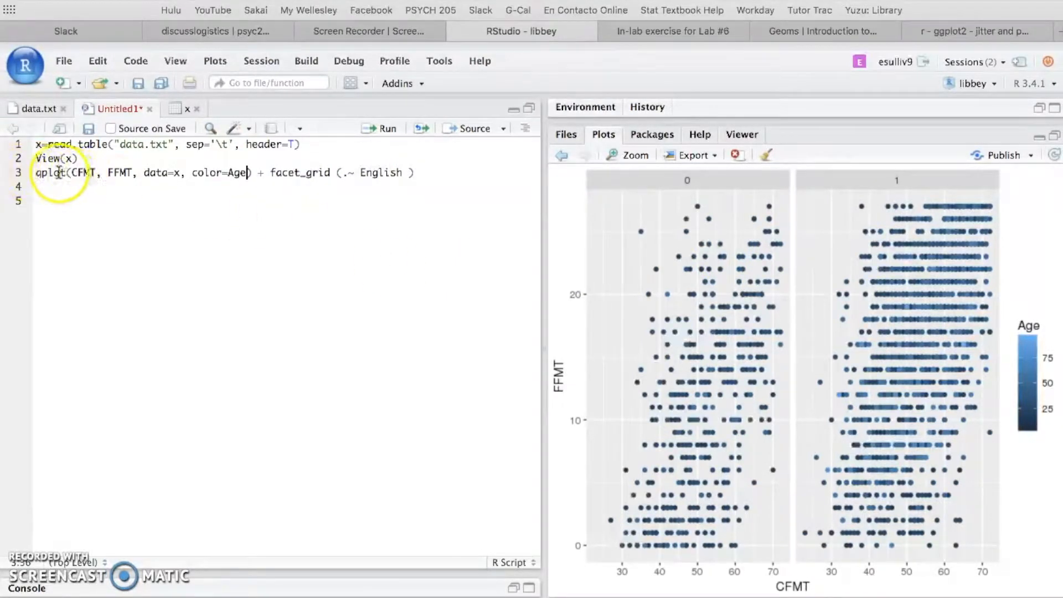
Add size=I(4) after color=Age in the qplot call and rerun the line to enlarge the points
type(",")
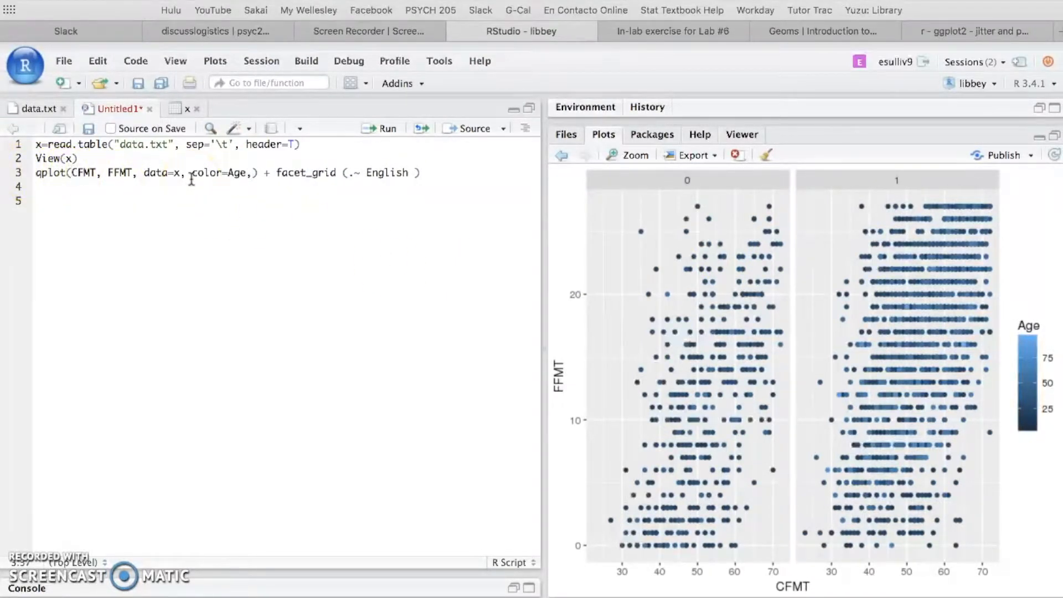
type(" size=")
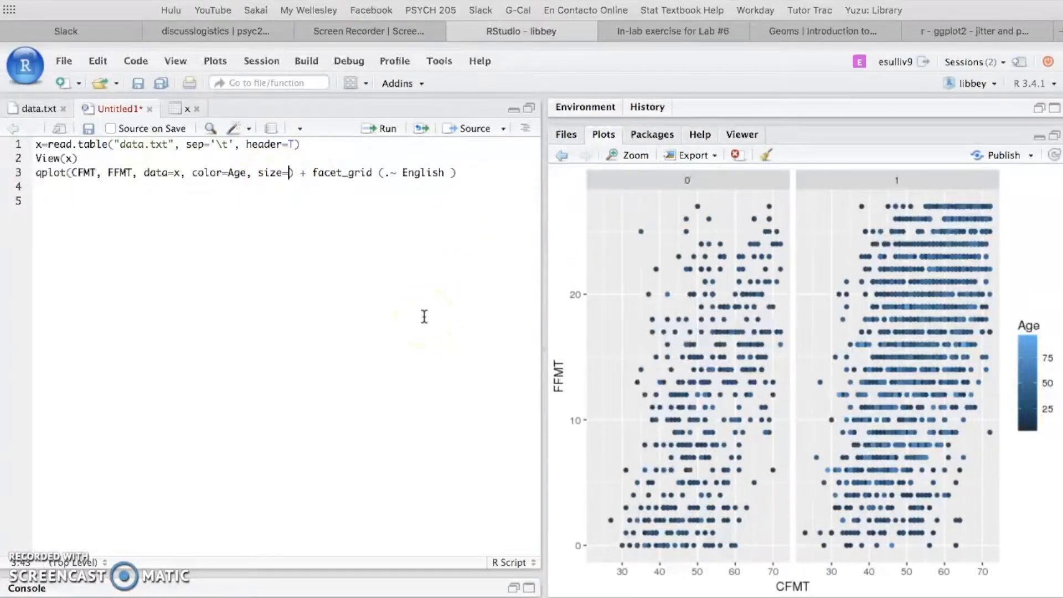
type("I")
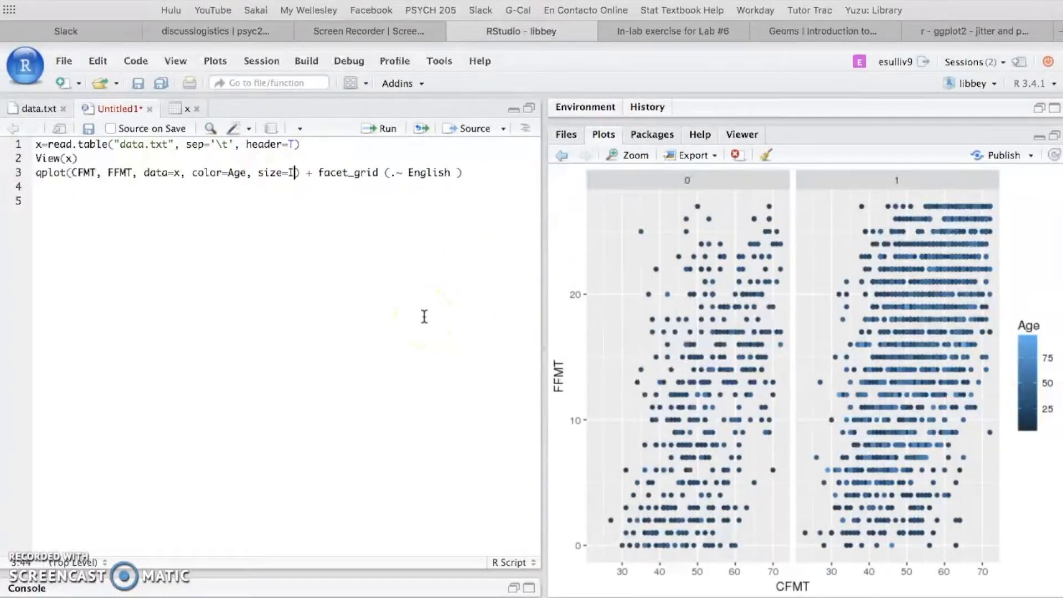
type("(")
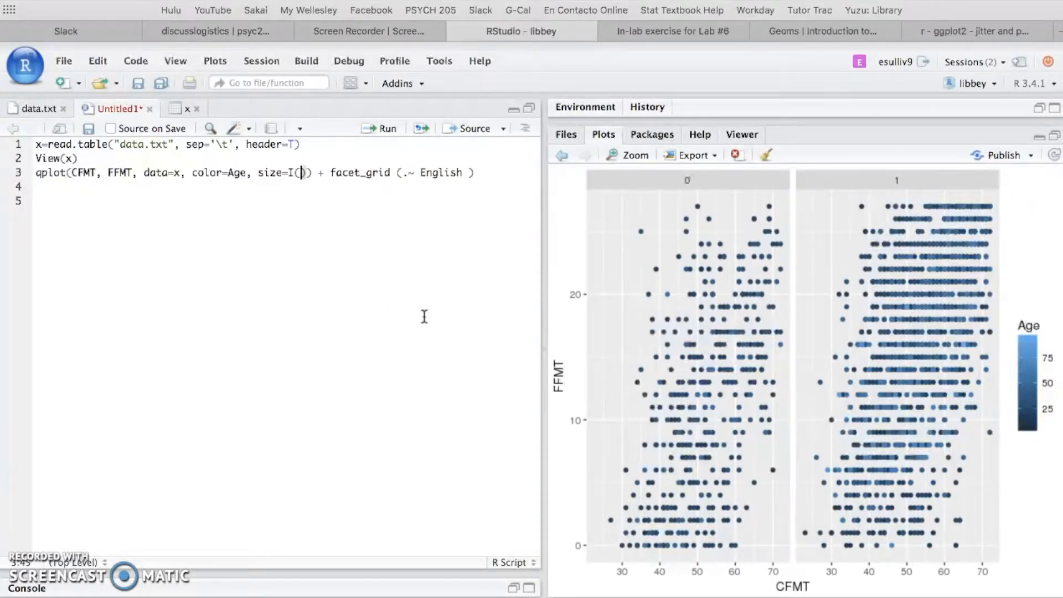
type("4")
left_click(382, 133)
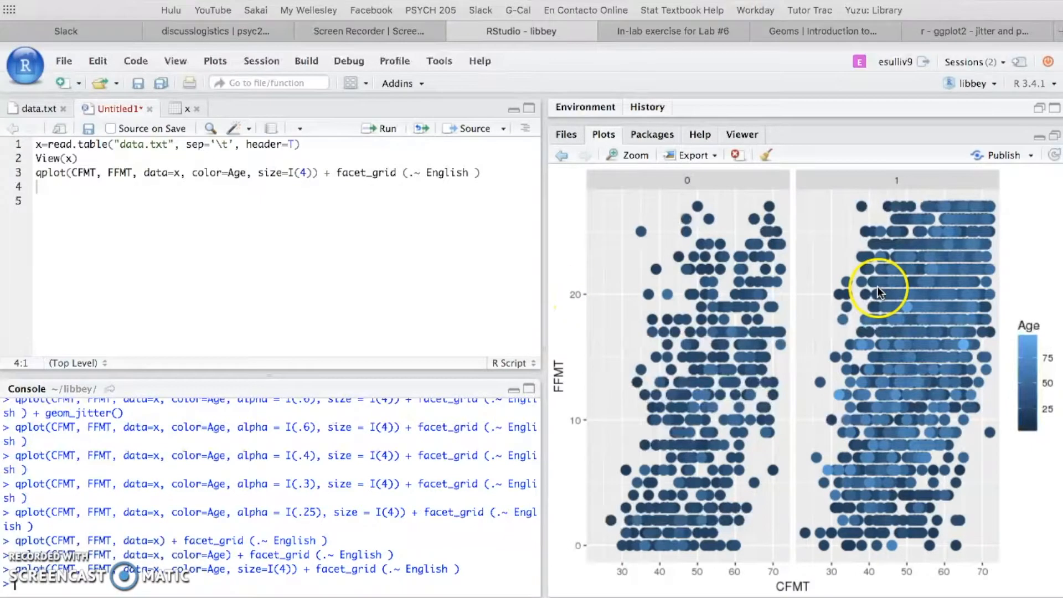
Add alpha=I(.3) after size=I(4) in the qplot call and rerun the line to make the points translucent
left_click(310, 172)
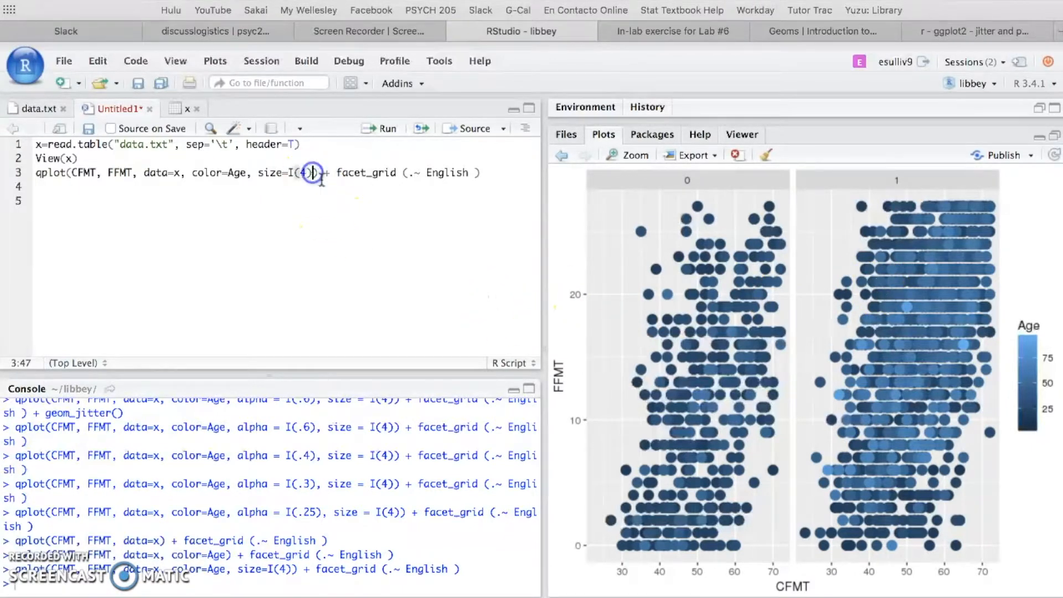
type(", alpha")
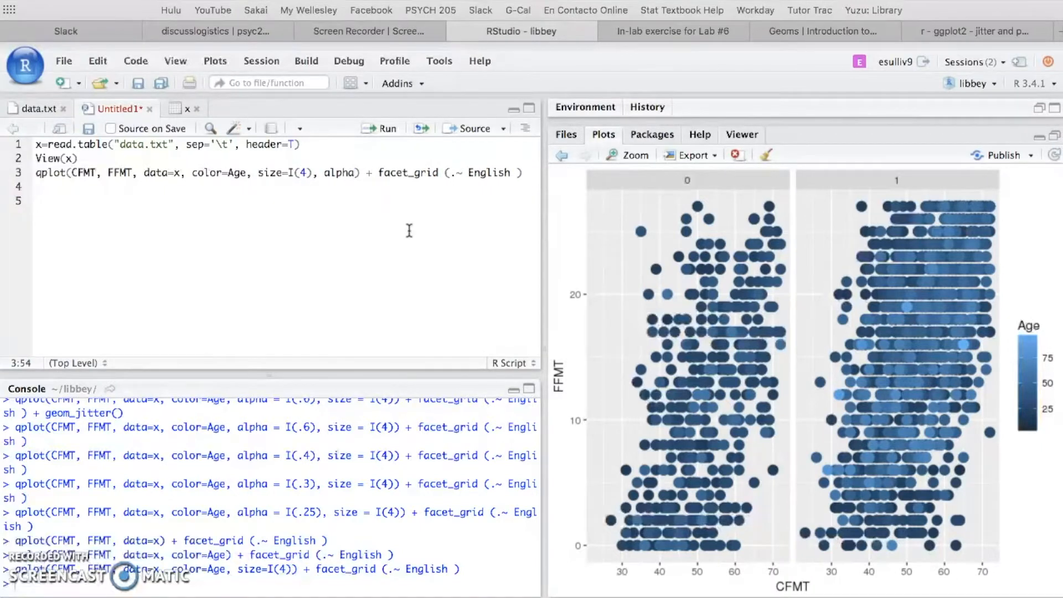
type("=")
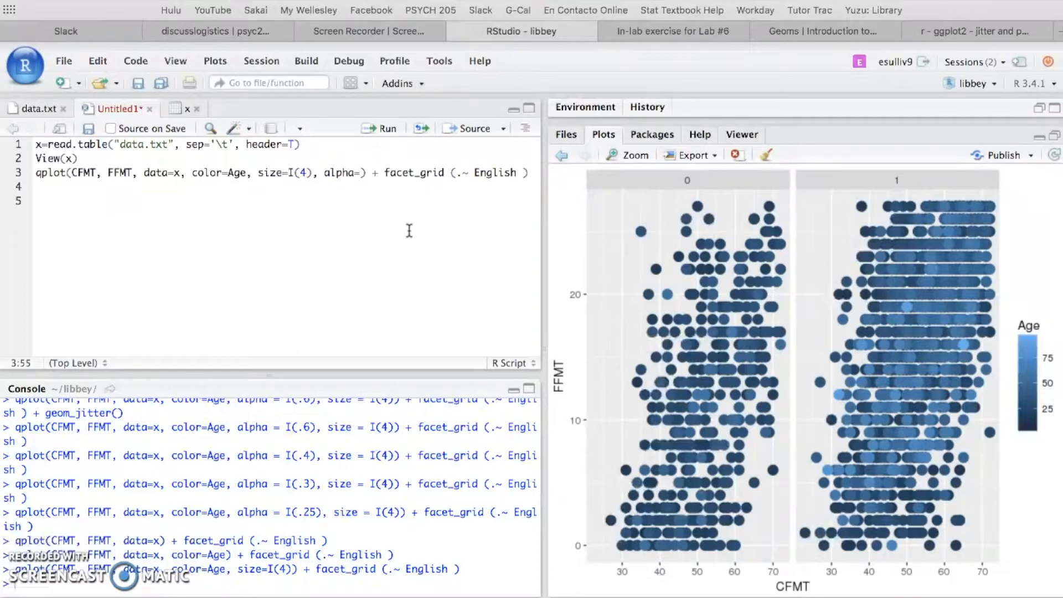
type("I(")
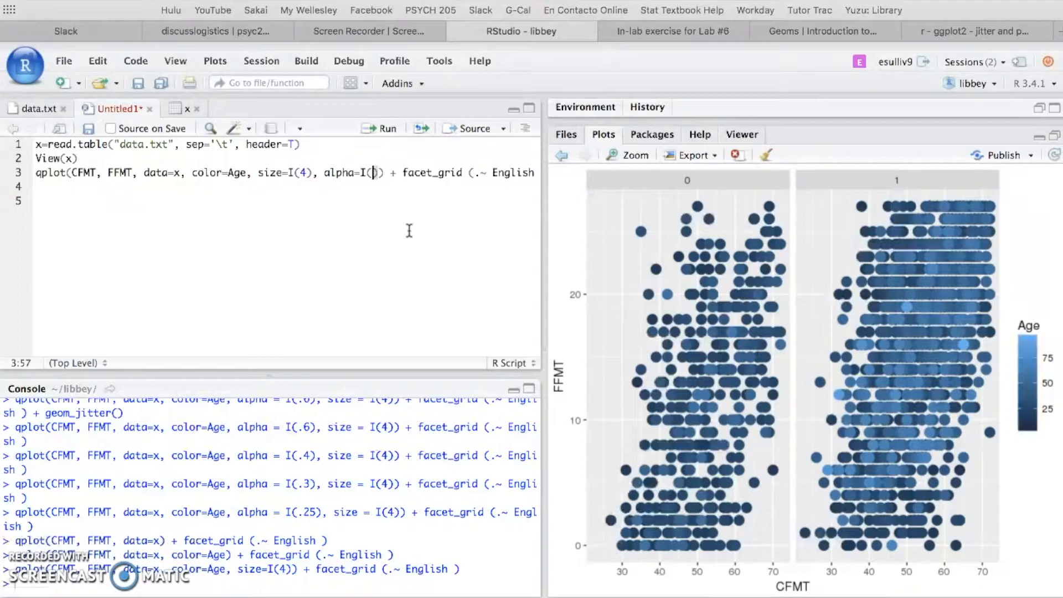
type(".3")
left_click(406, 154)
left_click(386, 129)
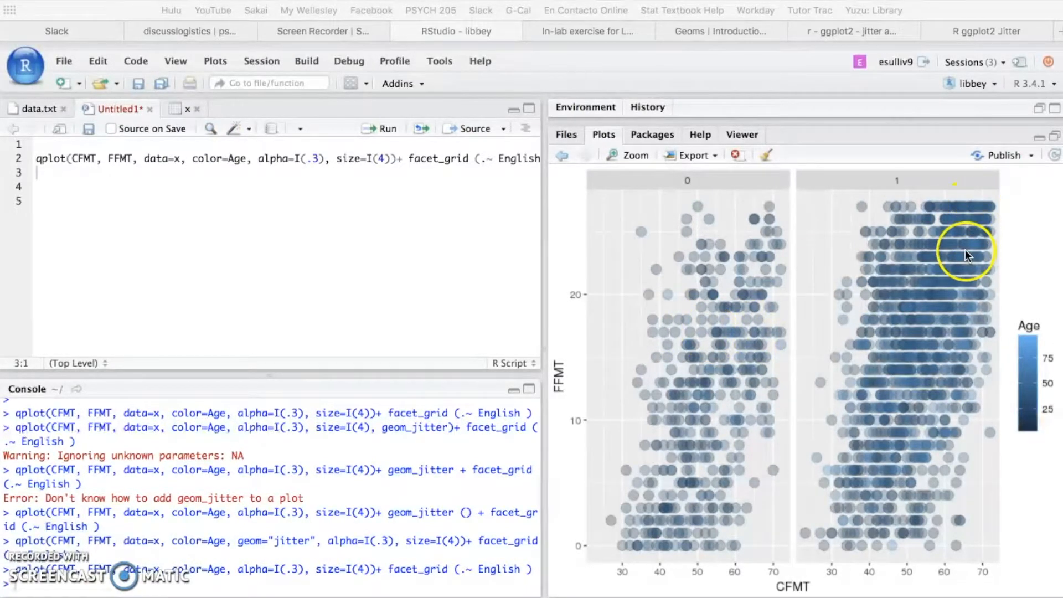
Add geom="jitter" after size=I(4) in the qplot call and rerun the line to jitter the points
left_click(329, 159)
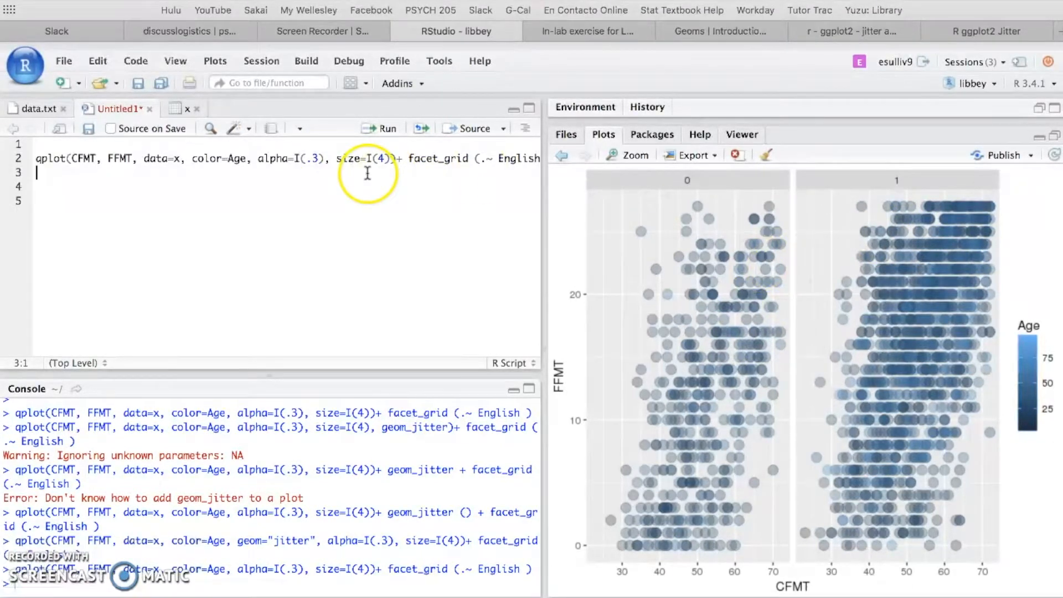
left_click(390, 158)
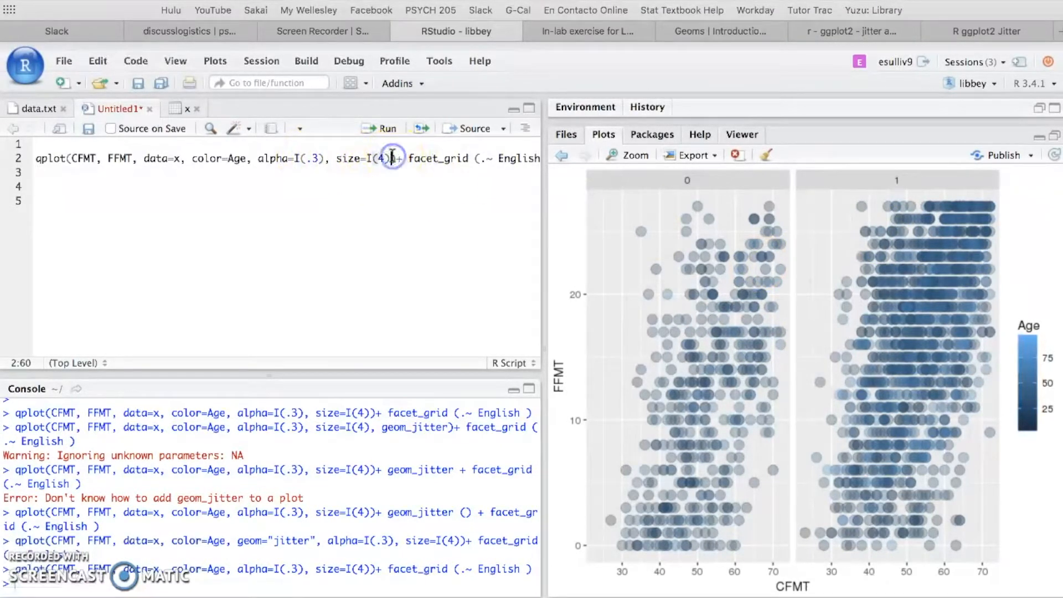
type(", geom=")
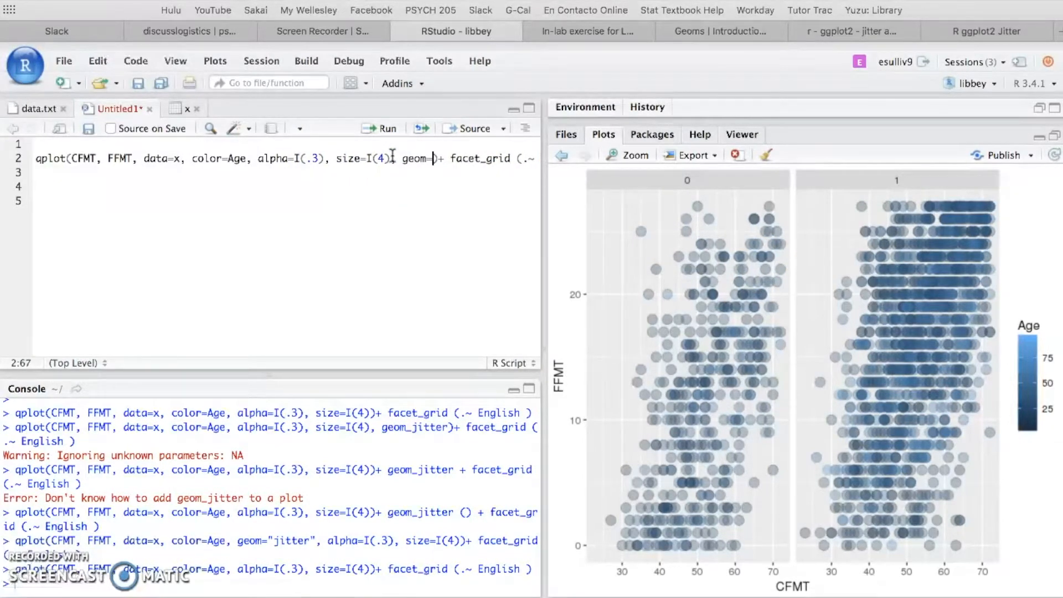
type("\"jit")
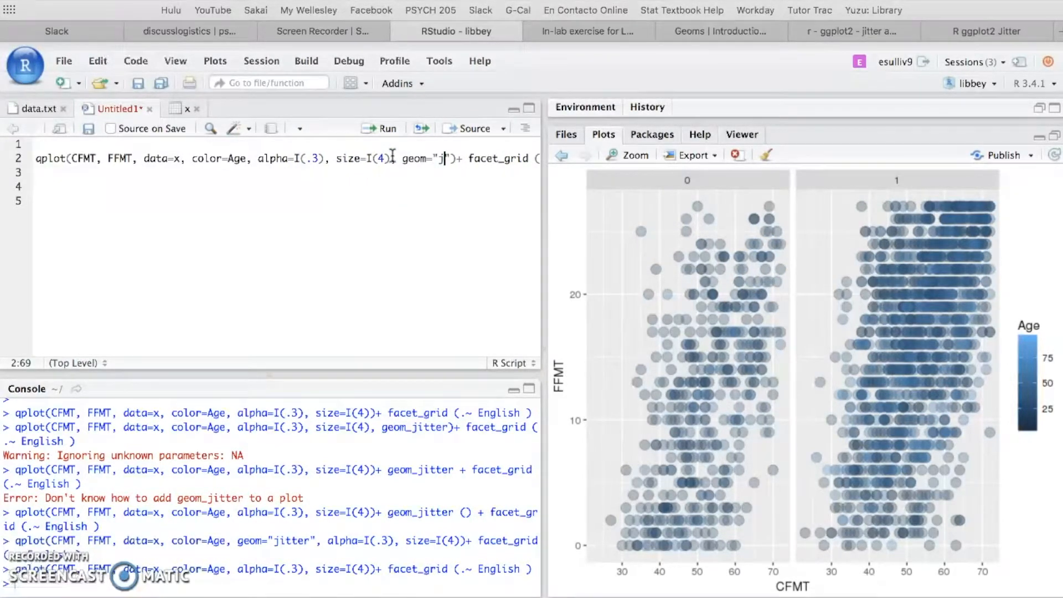
type("ter")
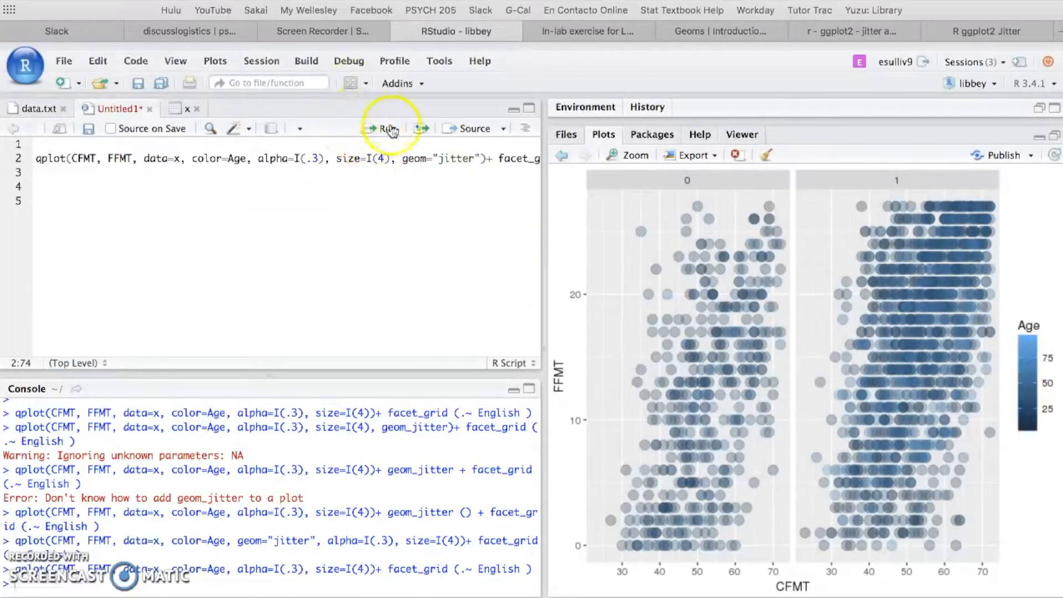
left_click(390, 129)
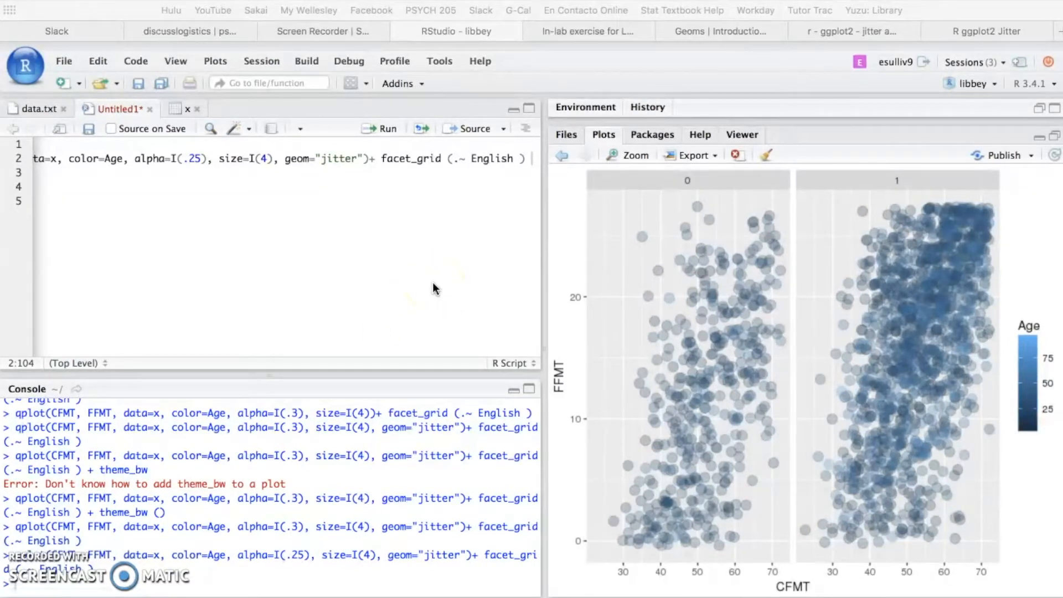
Append + ggtitle ("Face Recognition, Age, and English") to the qplot line and rerun it to title the plot
type("+ ggtitl")
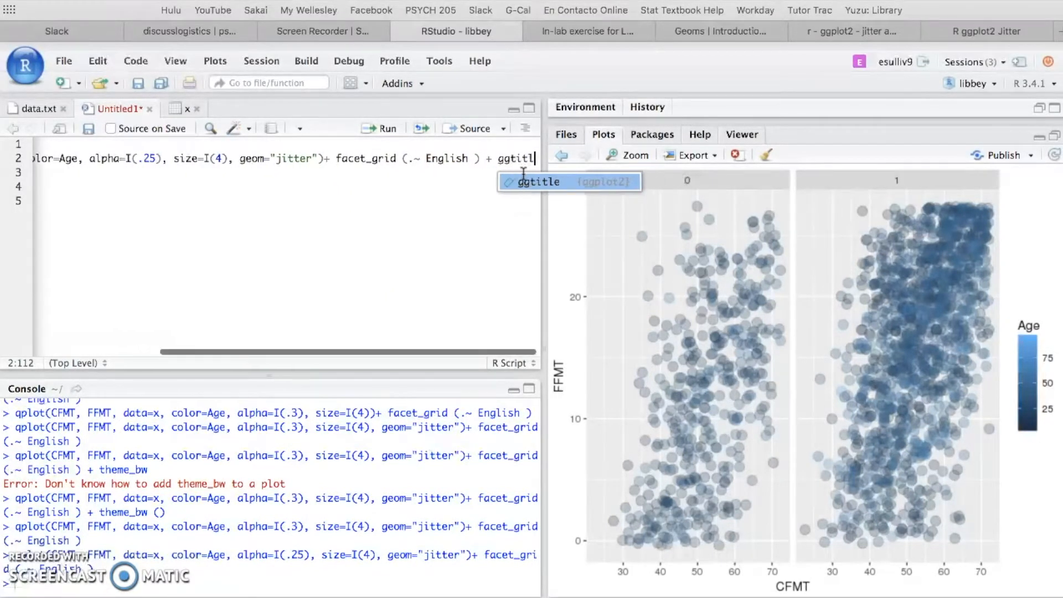
type("e")
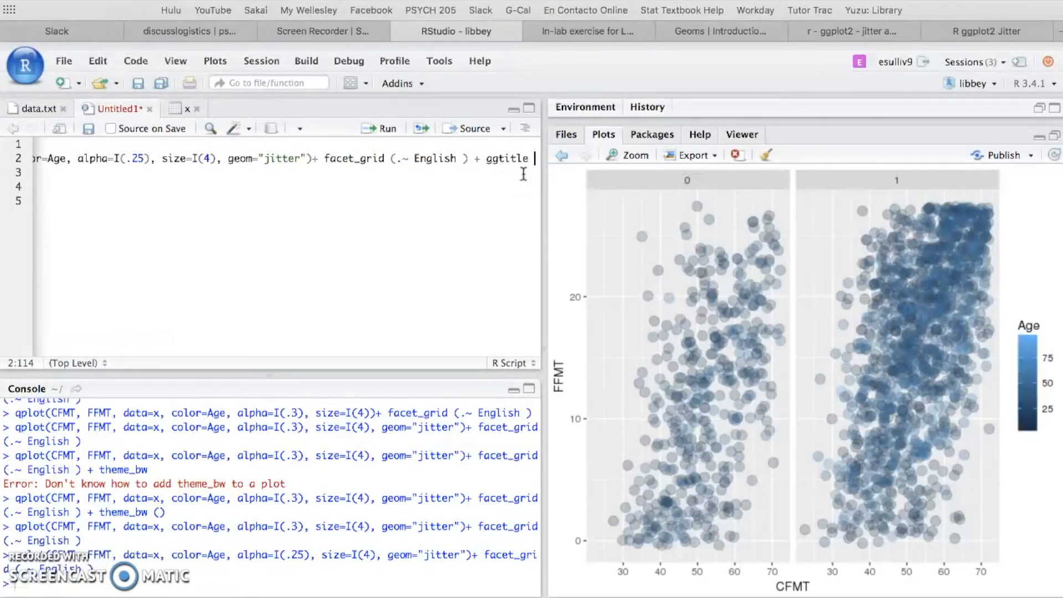
type(" (\"")
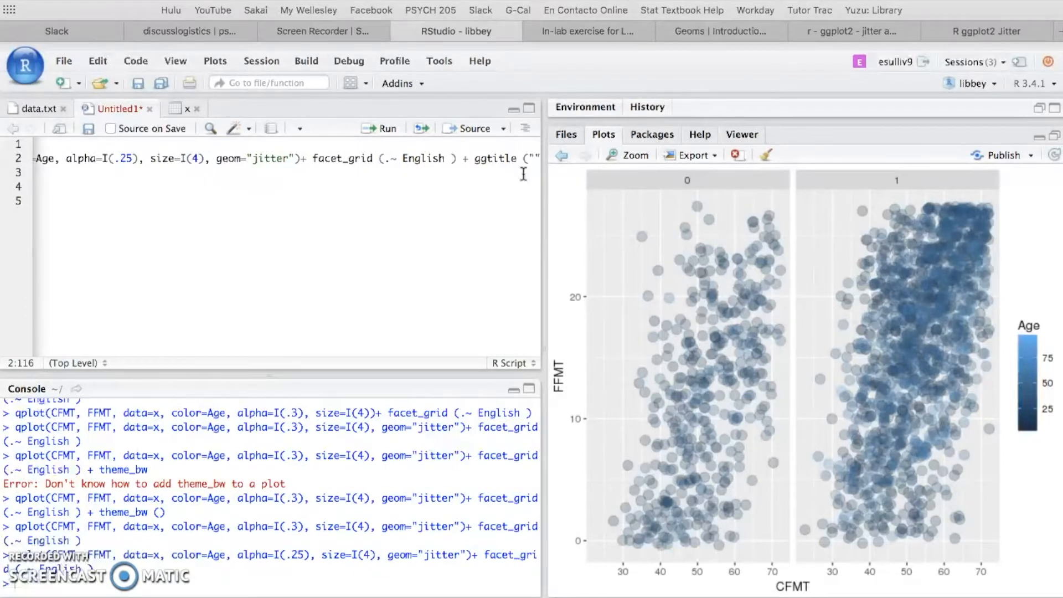
type("Face R")
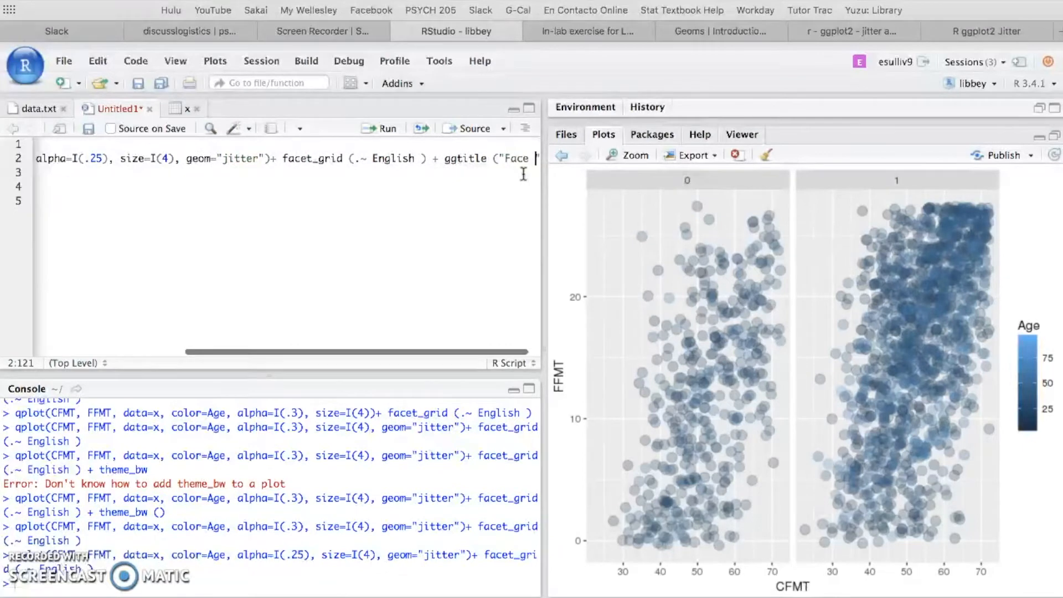
type("ecognition, Age")
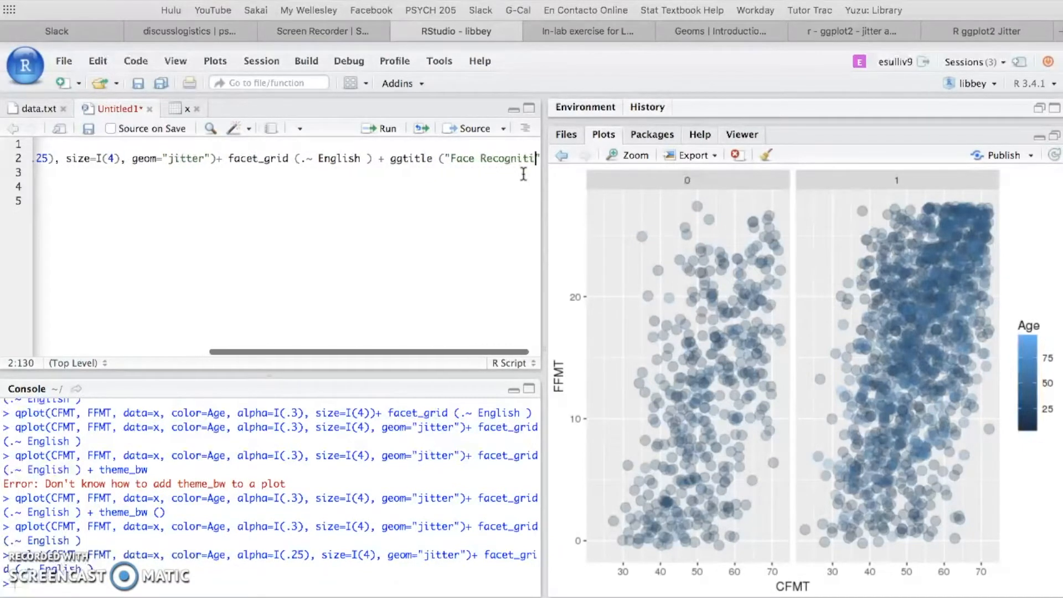
type(", and Englis")
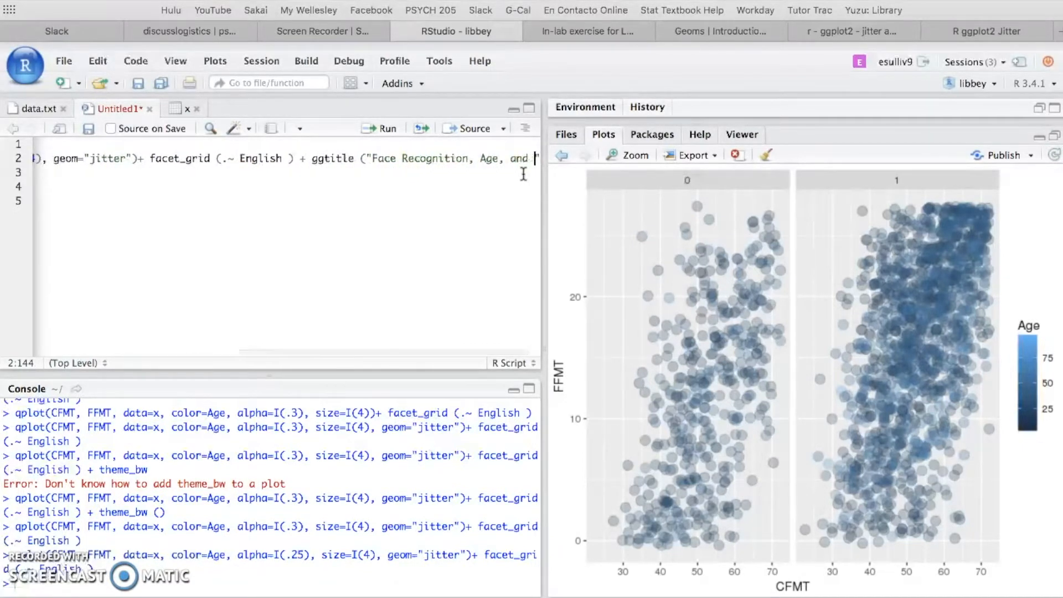
type("h\")")
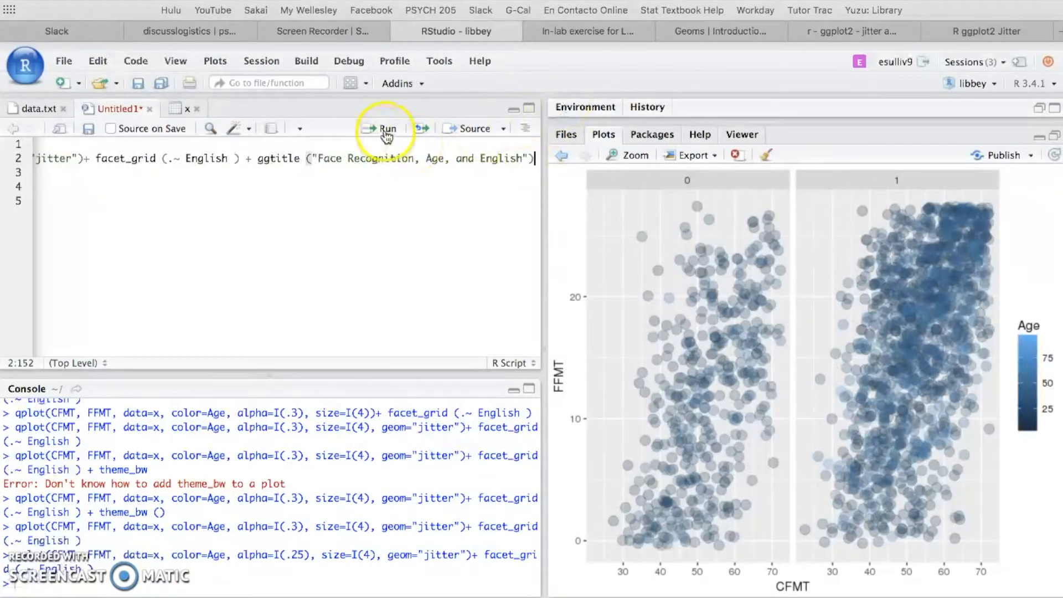
left_click(386, 130)
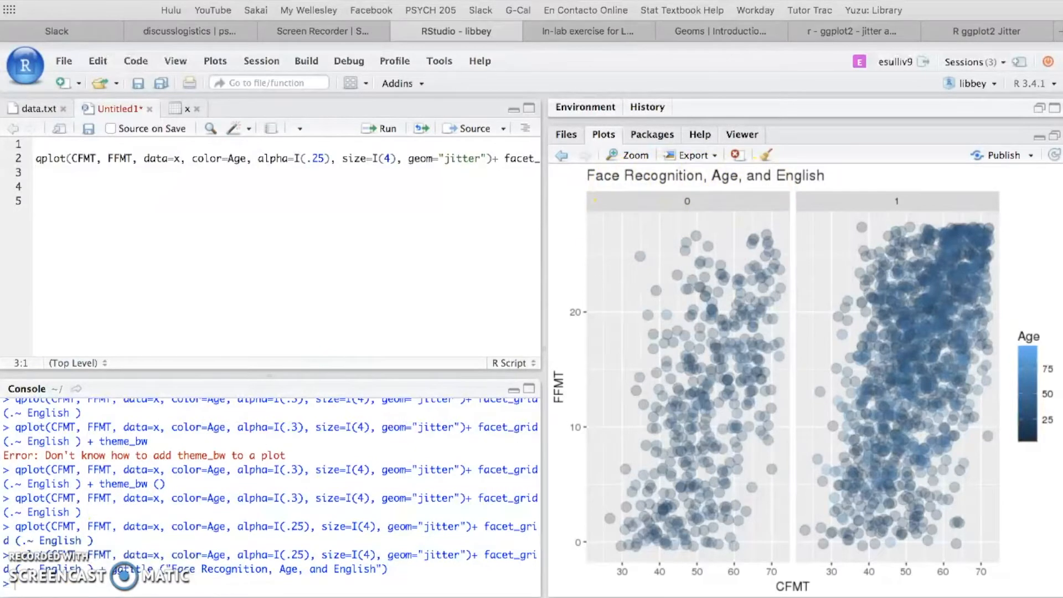
Append + theme_bw () after the ggtitle call and rerun the line to apply the black-and-white theme
left_click(535, 161)
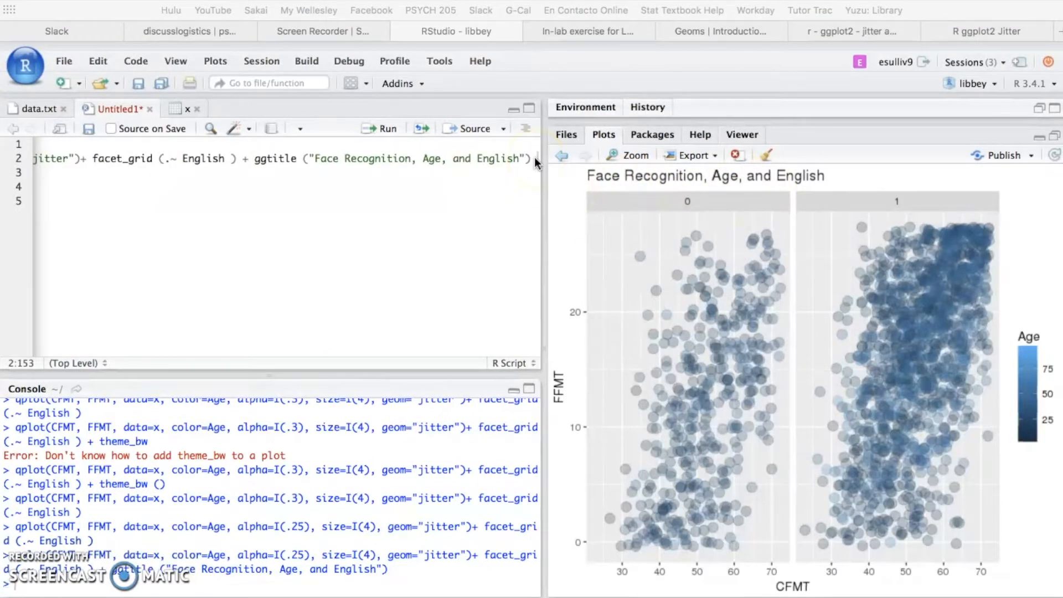
left_click(537, 155)
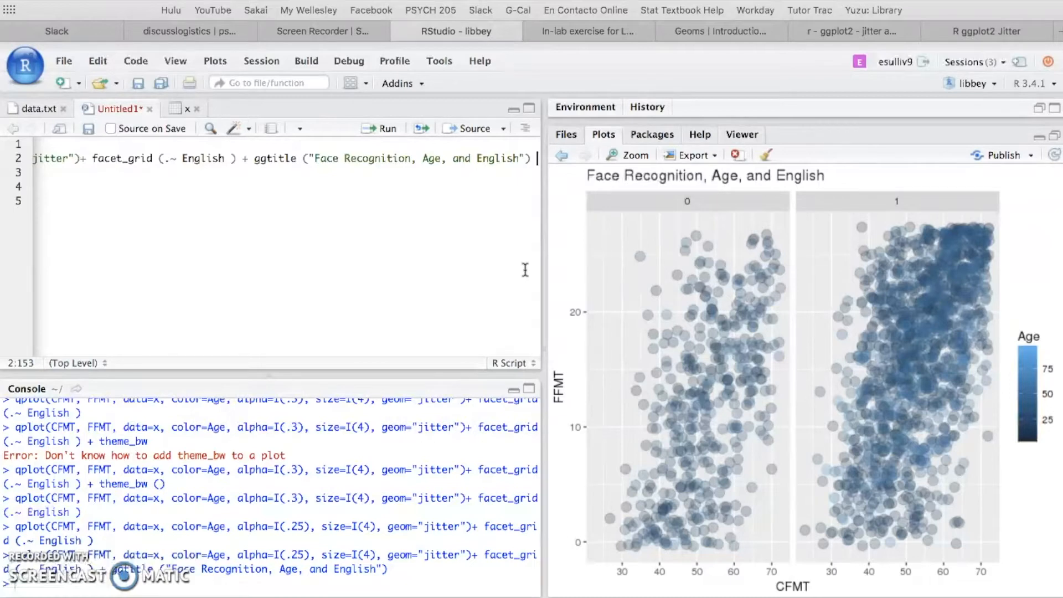
type("+")
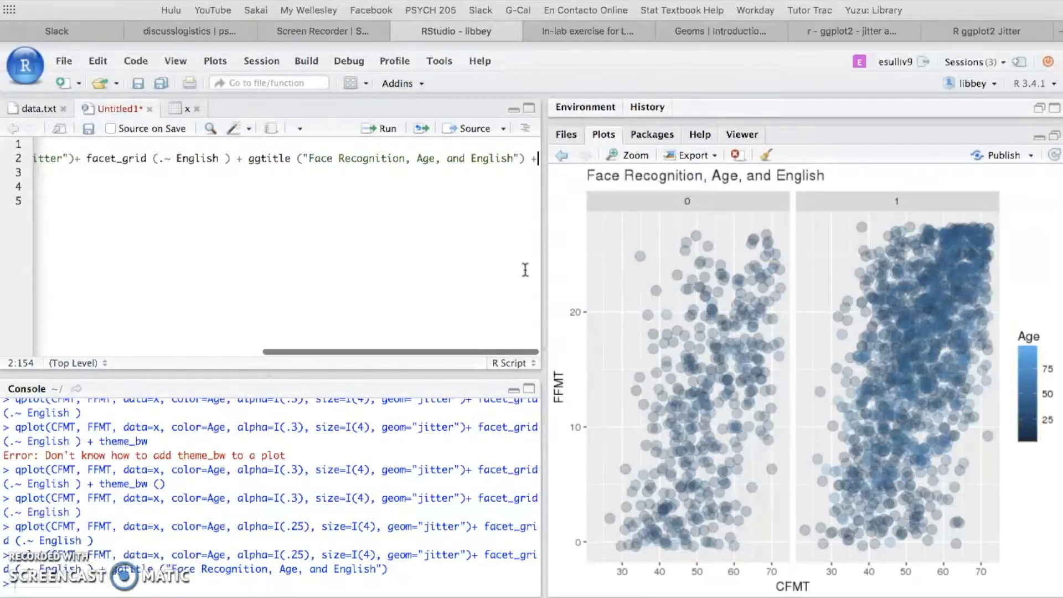
type(" theme_bw")
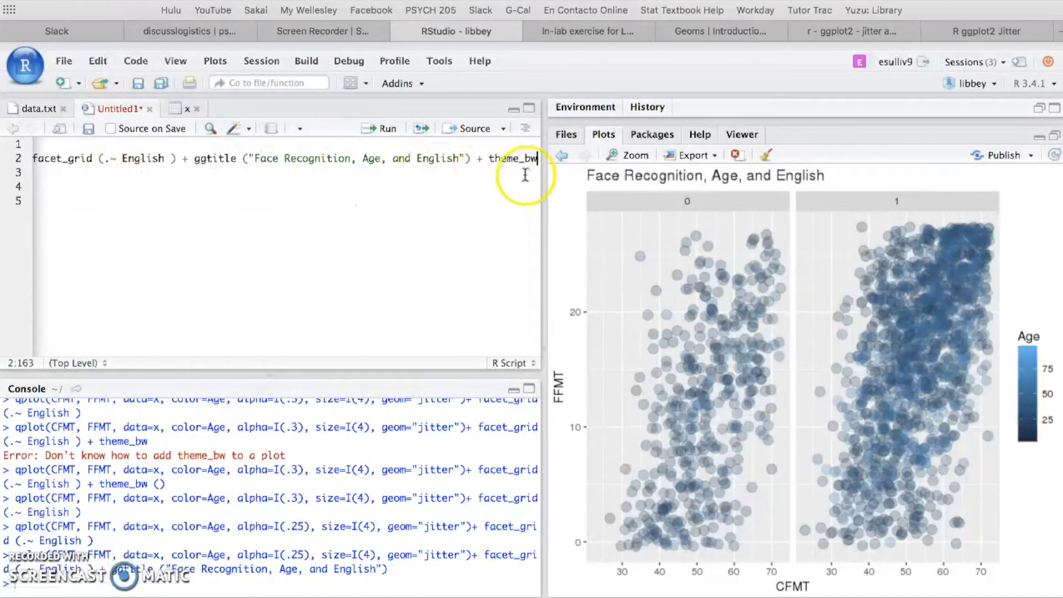
type(" (")
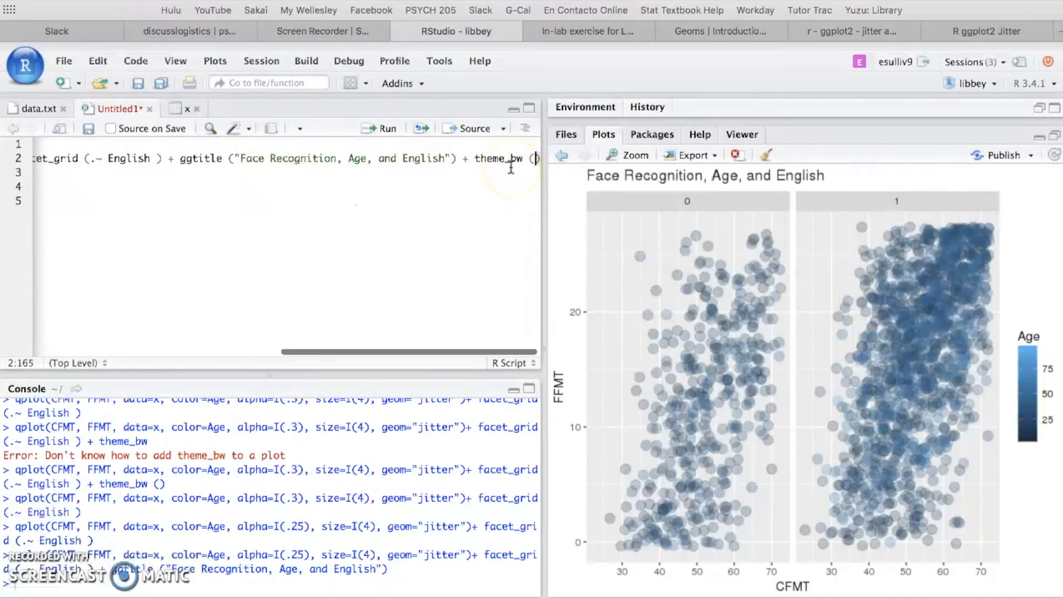
left_click(539, 162)
left_click(538, 162)
left_click(538, 159)
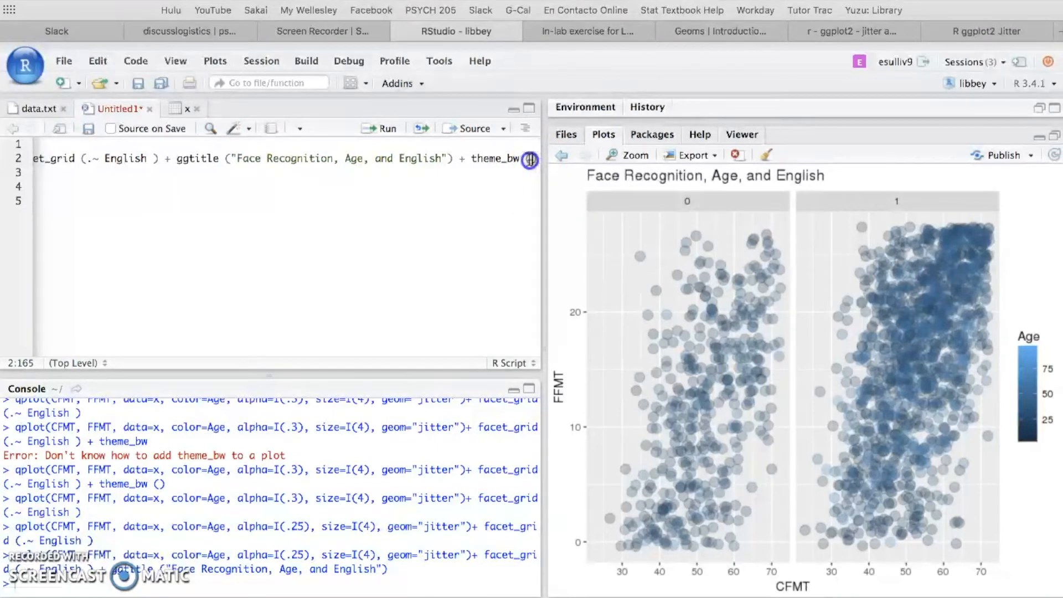
left_click(537, 160)
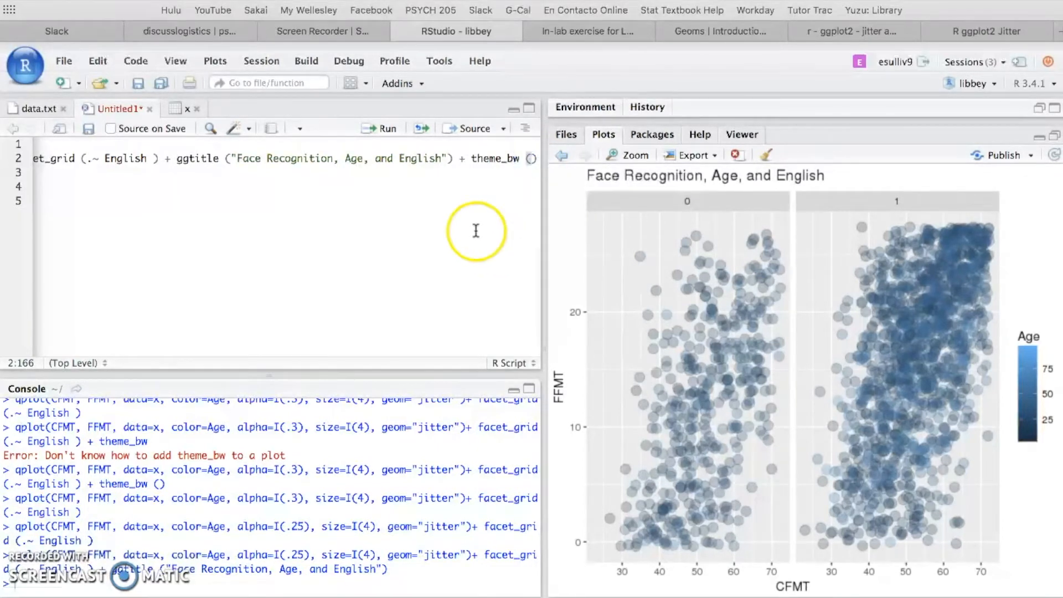
left_click(384, 131)
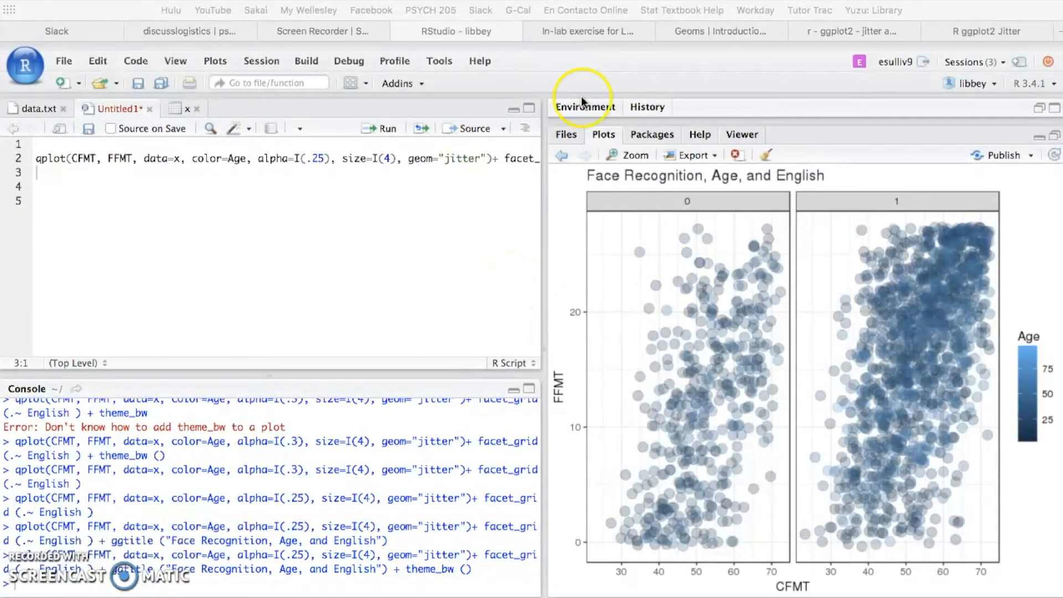
Compare the finished plot with the reference graph on the in-lab exercise page, and return to RStudio
left_click(576, 34)
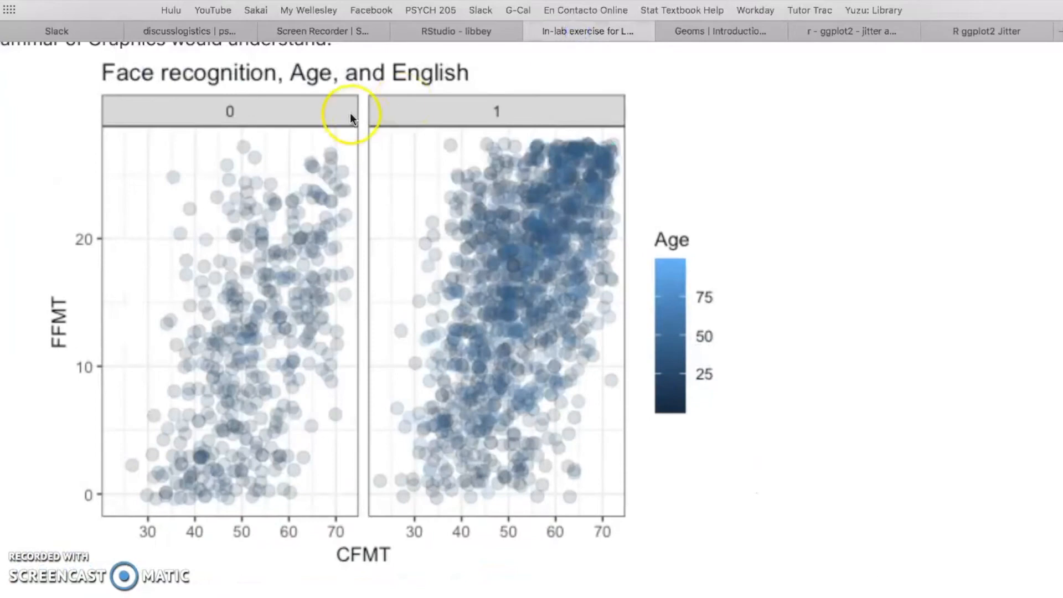
scroll(299, 112, "down", 3)
scroll(299, 112, "left", 2)
scroll(299, 112, "up", 2)
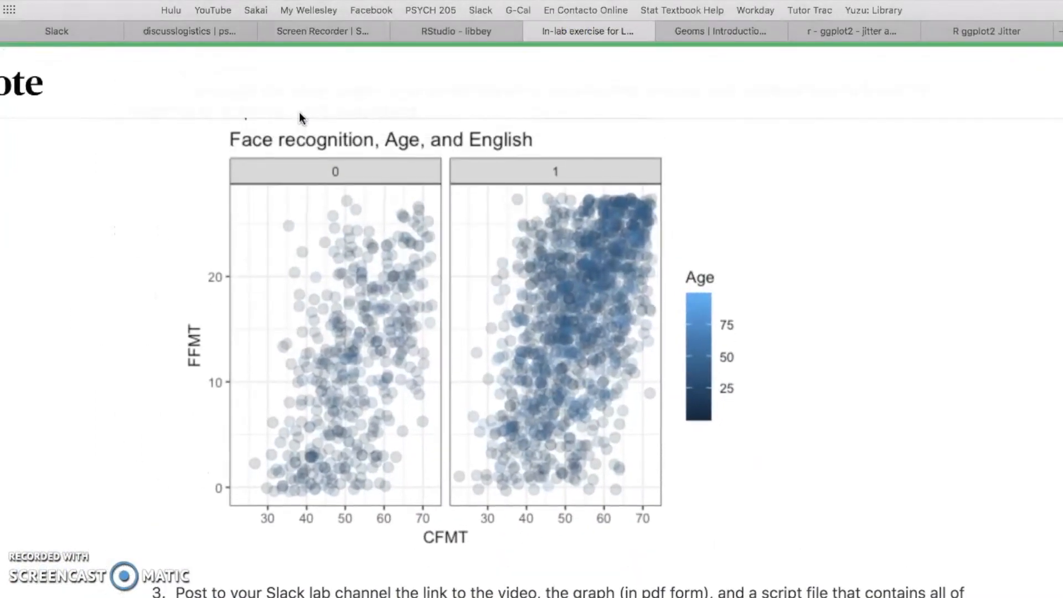
left_click(455, 31)
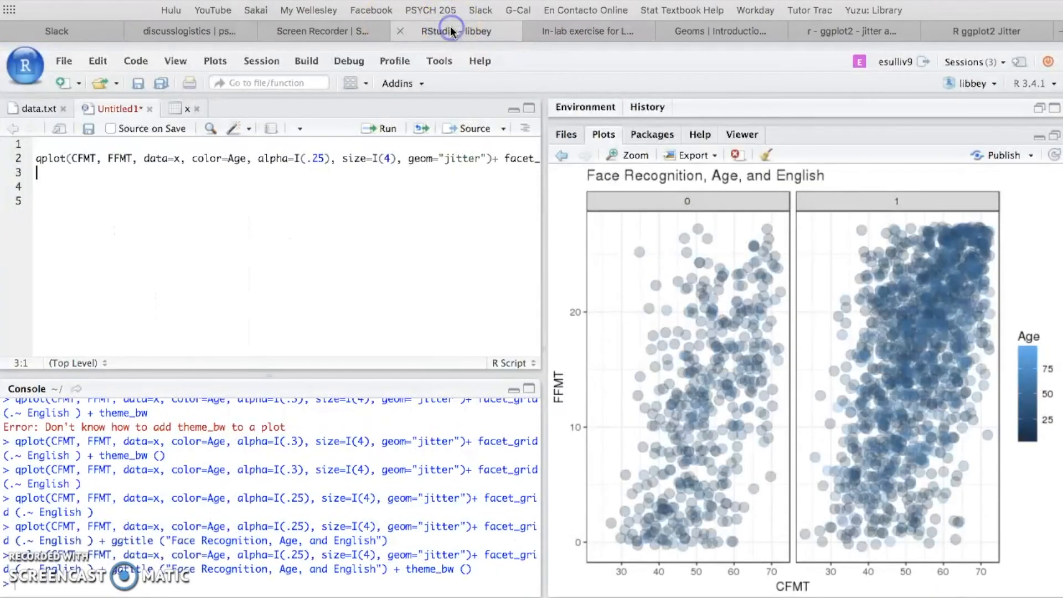